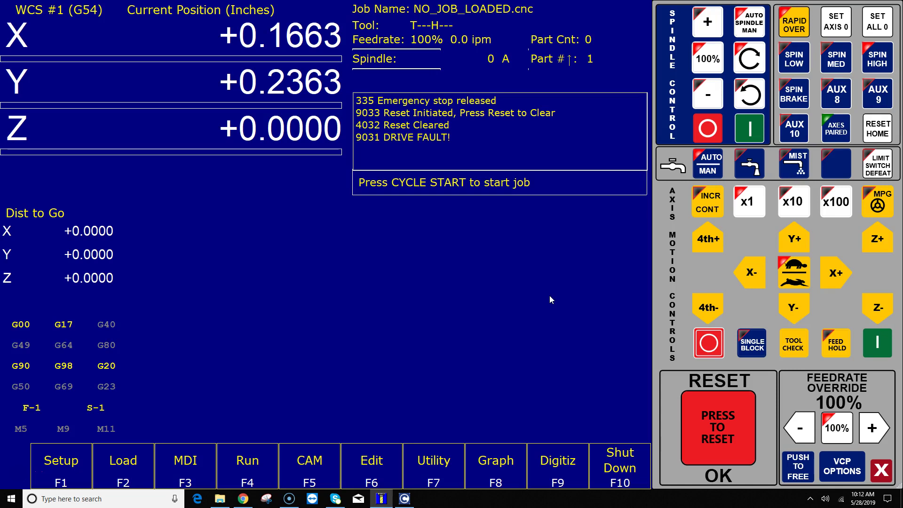
Step: Enter Setup, back out to the CNC12 main screen, and bring up the Utility Menu
click(325, 364)
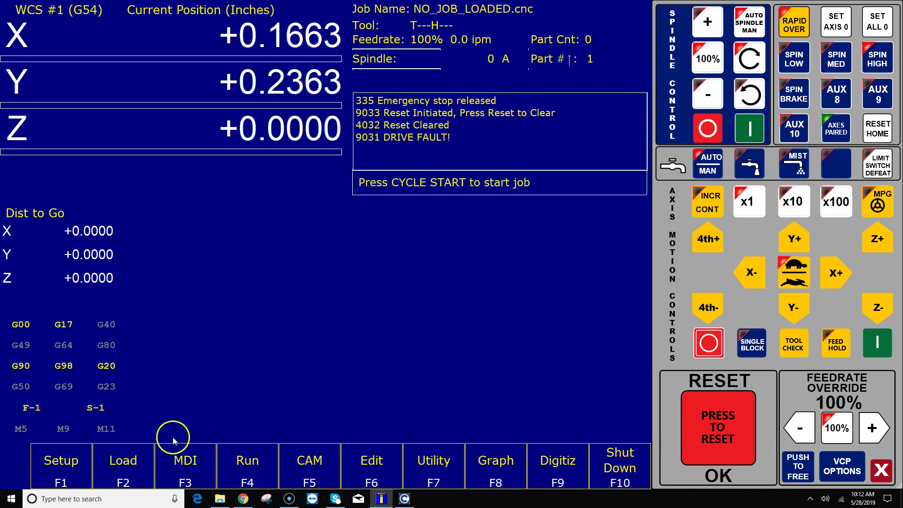
click(61, 459)
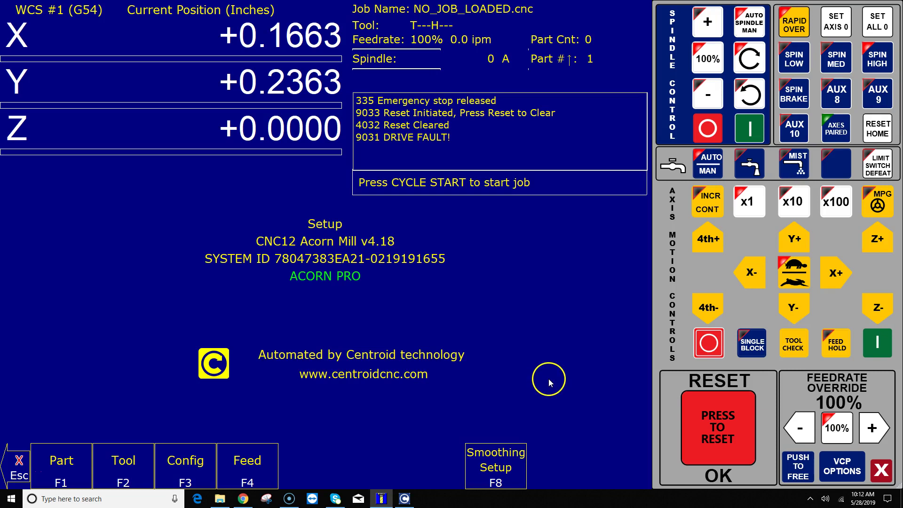
click(25, 459)
click(572, 452)
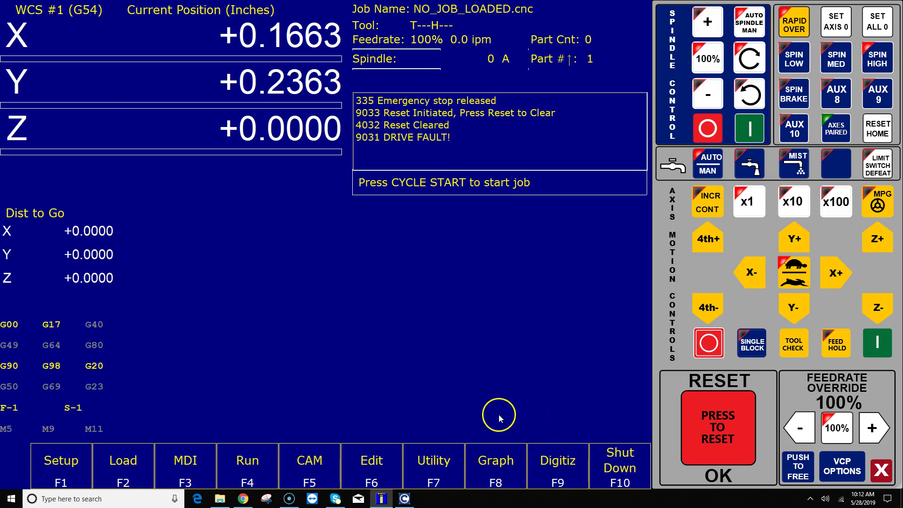
click(438, 464)
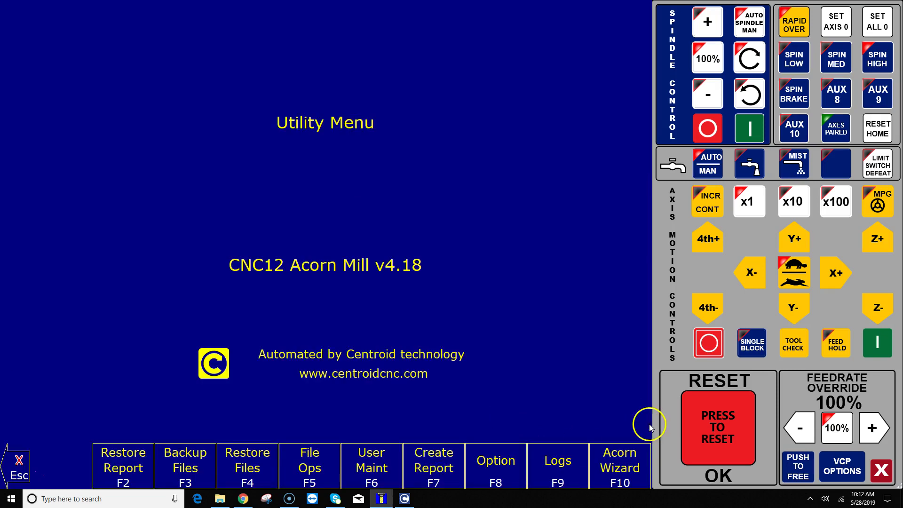
Step: Launch the Acorn Wizard from the Utility Menu
click(631, 457)
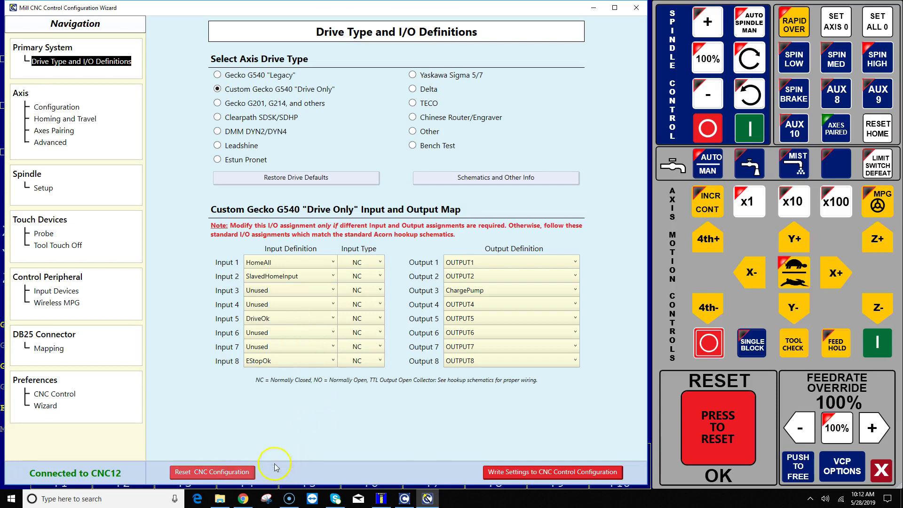
Step: In Chrome, go from the Centroid home page through Shop DIY CNC to the Acorn controller page
click(243, 499)
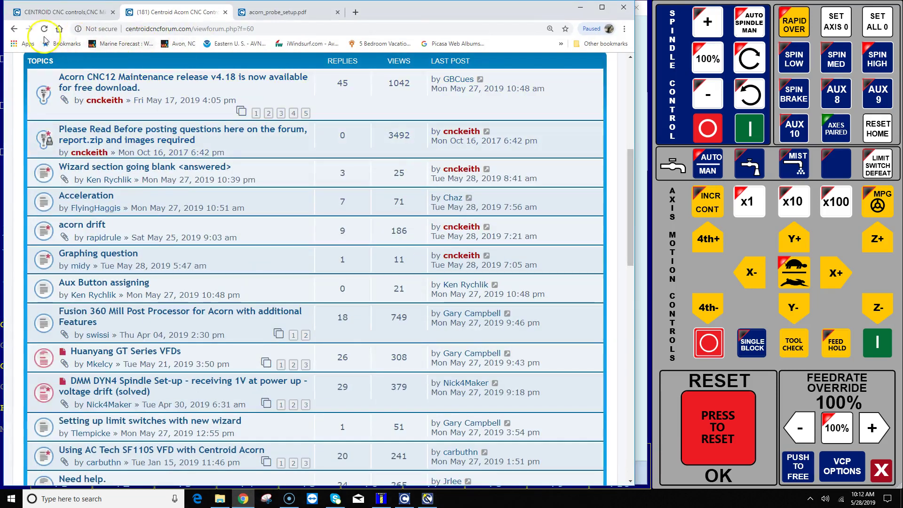
click(59, 29)
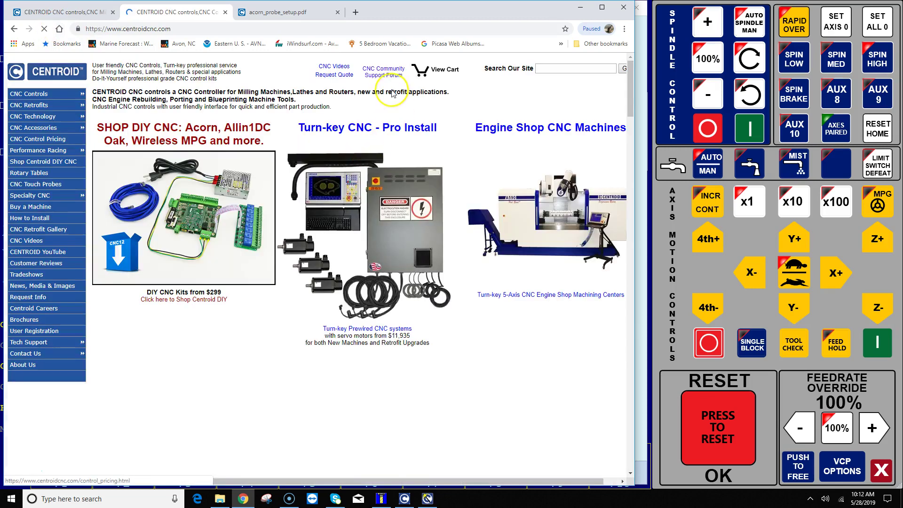
click(236, 222)
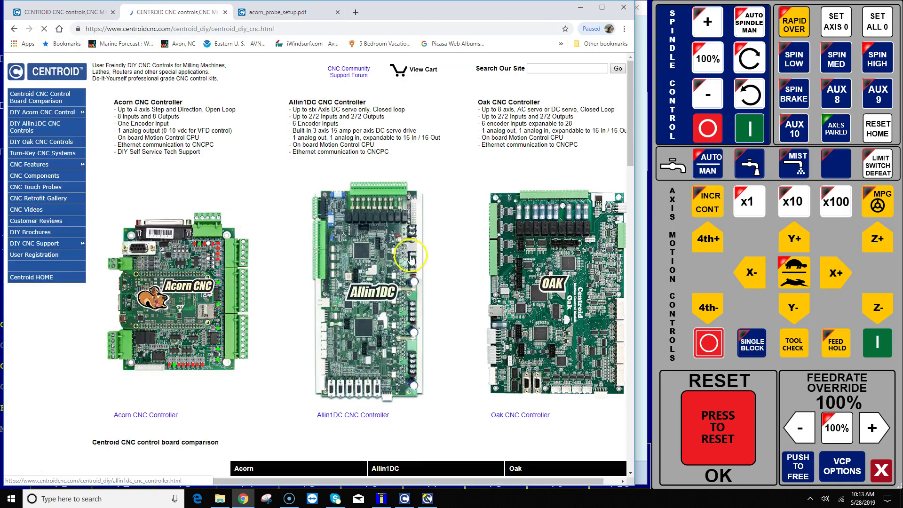
click(217, 287)
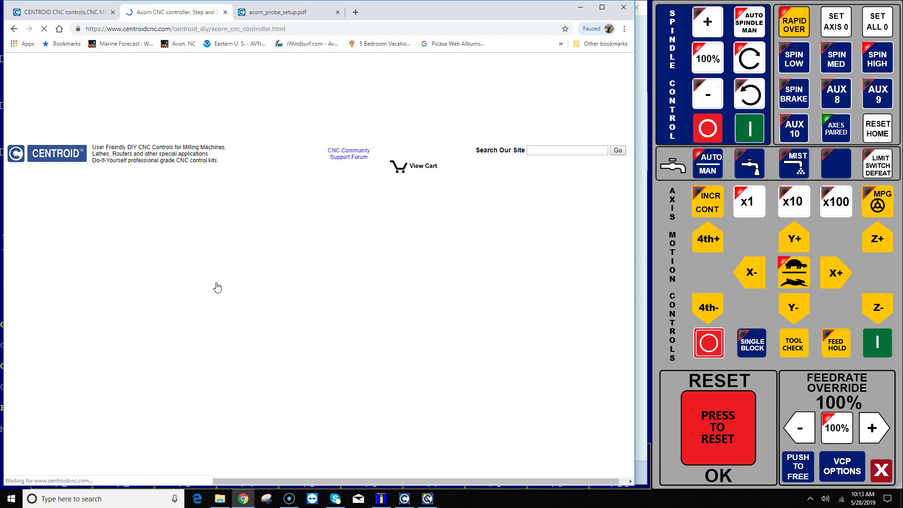
Step: Scroll down to the Acorn schematics and manuals links, then minimize Chrome
scroll(392, 283, down, 5)
scroll(392, 283, down, 20)
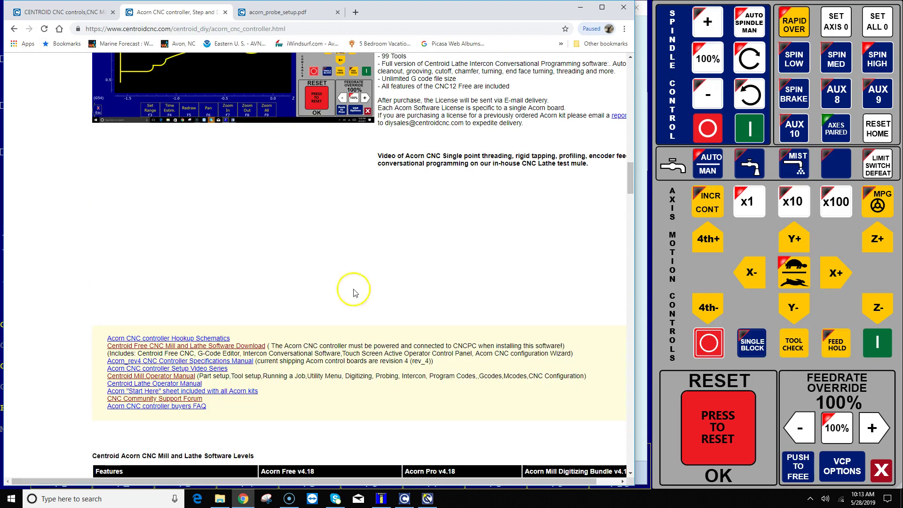
scroll(317, 298, down, 1)
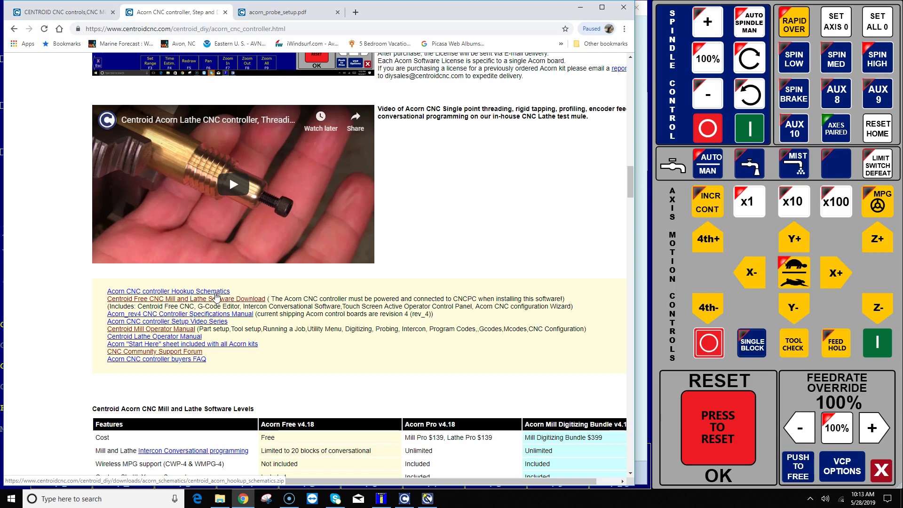
click(582, 8)
Step: Assign ProbeTripped to Input 3 and answer No to the probe configuration prompt
click(582, 8)
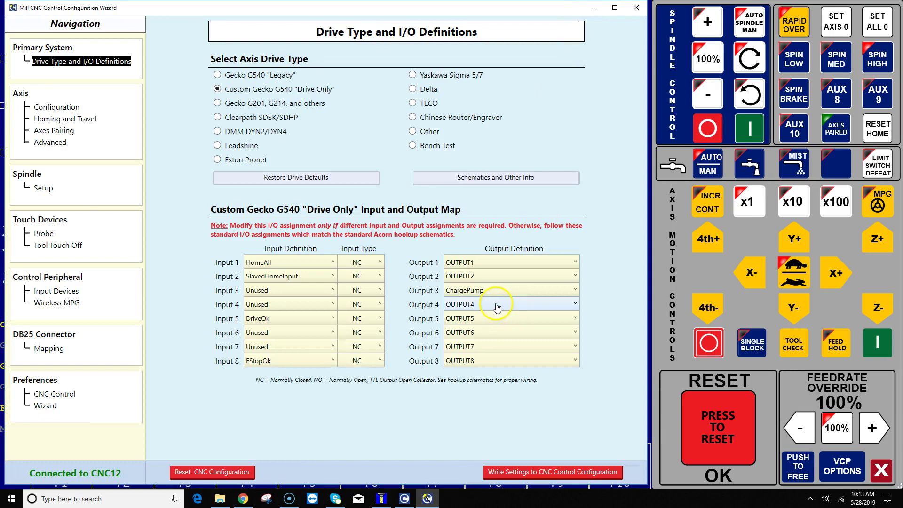
click(290, 295)
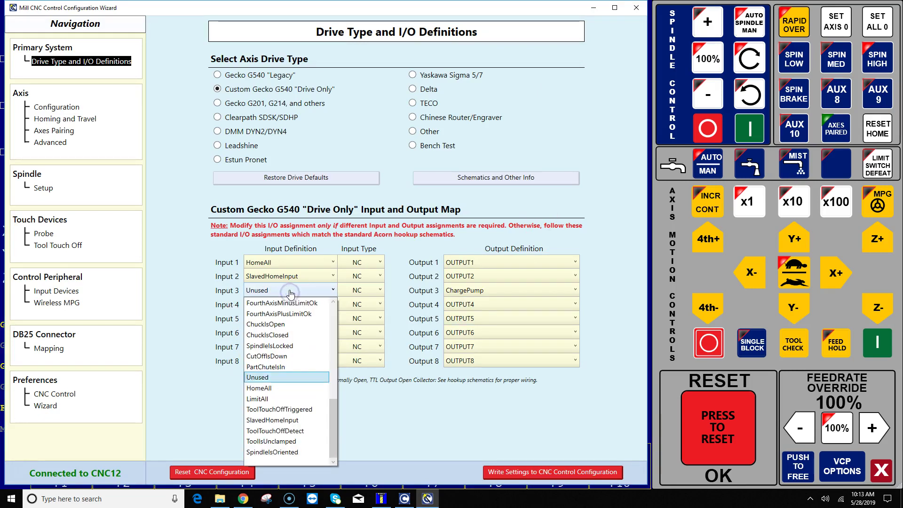
scroll(305, 340, up, 5)
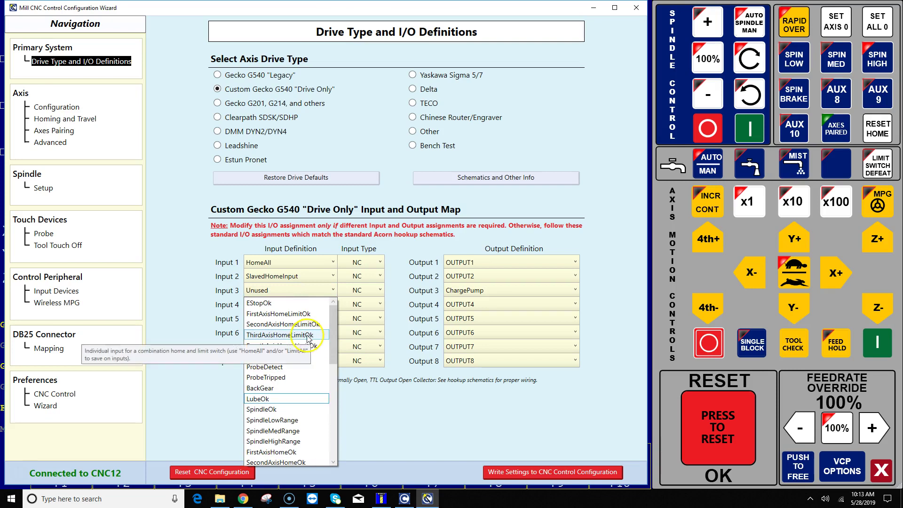
scroll(310, 377, up, 4)
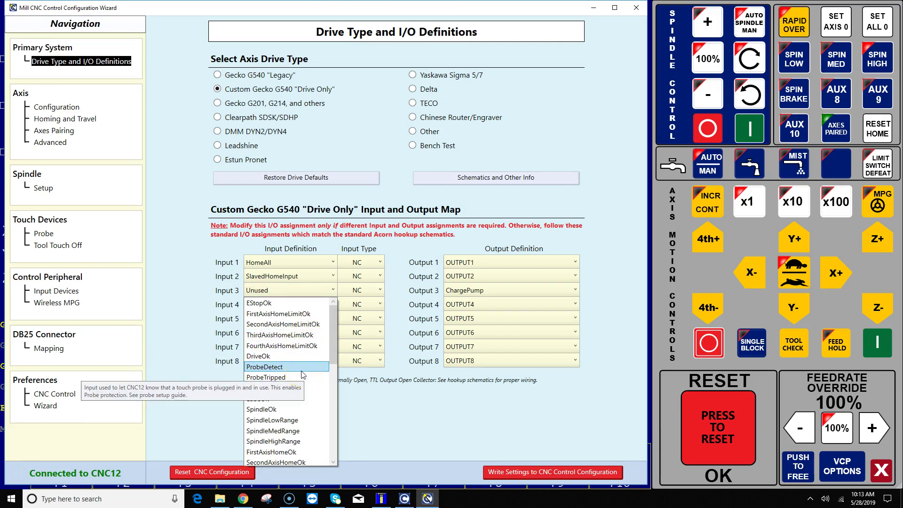
click(301, 377)
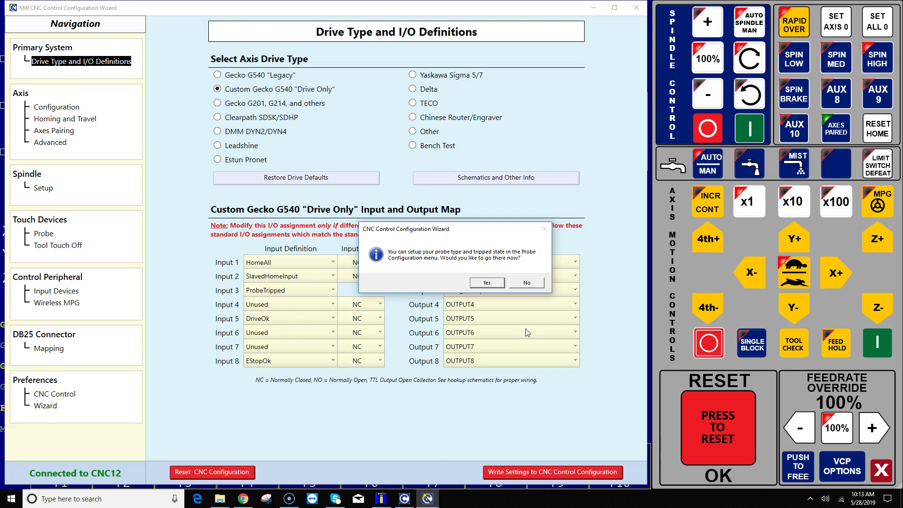
click(300, 296)
click(526, 283)
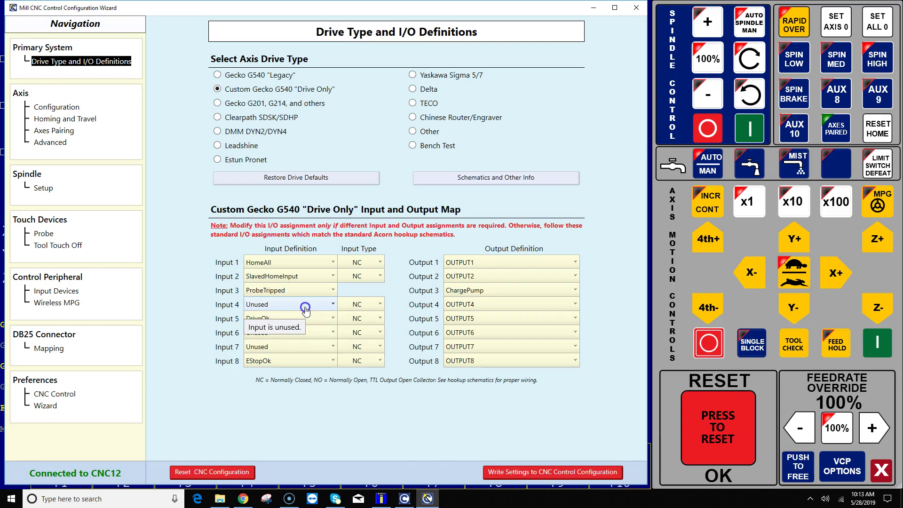
Step: Assign ProbeDetect to Input 4
click(307, 311)
scroll(305, 325, up, 8)
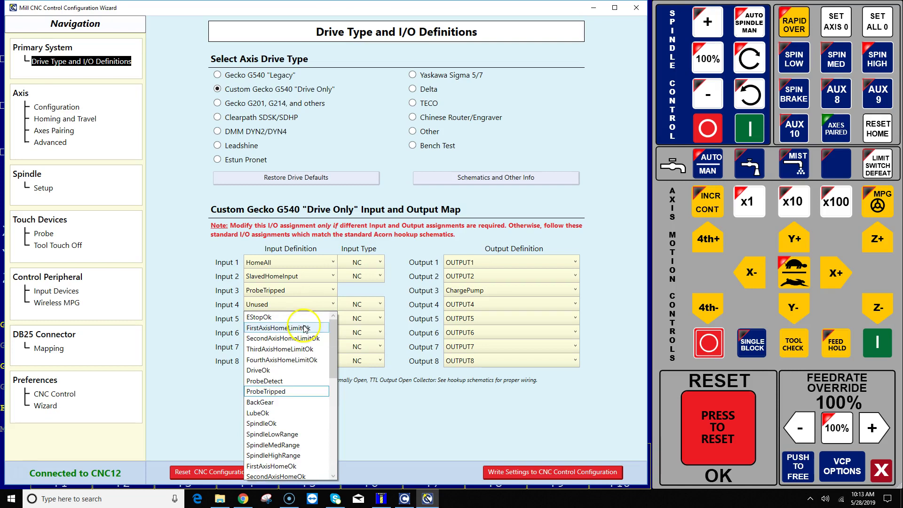
click(296, 382)
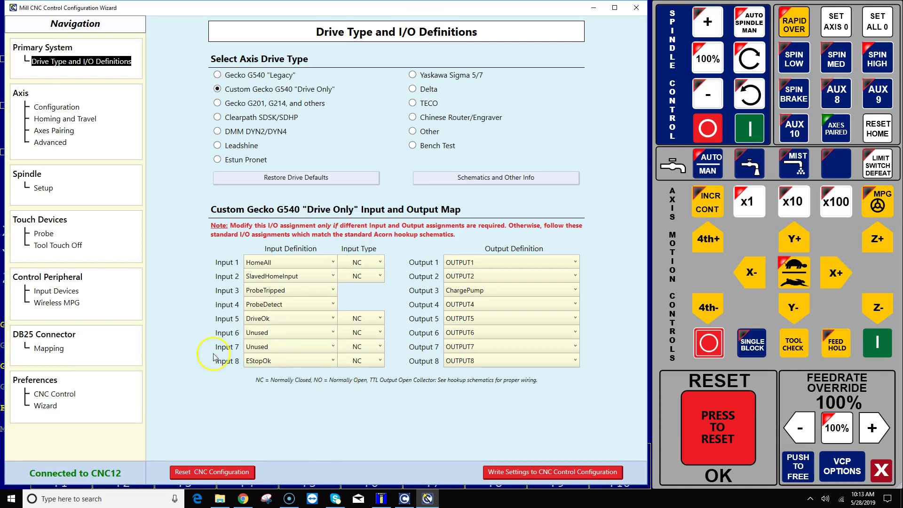
Step: Reopen the Input 4 dropdown to confirm ProbeDetect is assigned
mouse_move(276, 310)
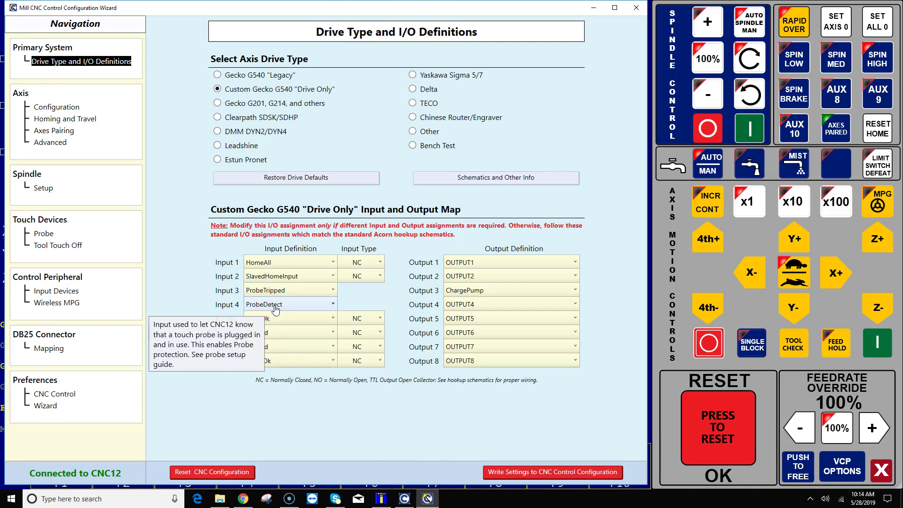
click(288, 311)
click(298, 308)
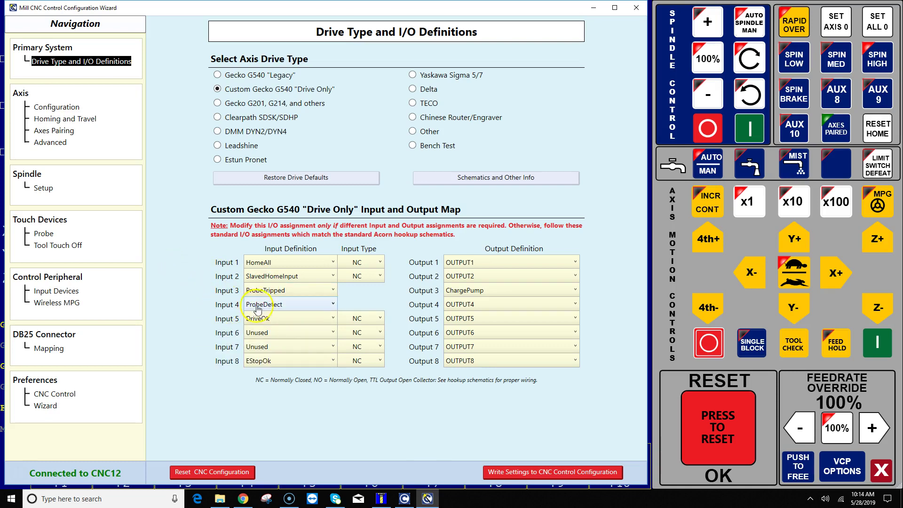
mouse_move(271, 309)
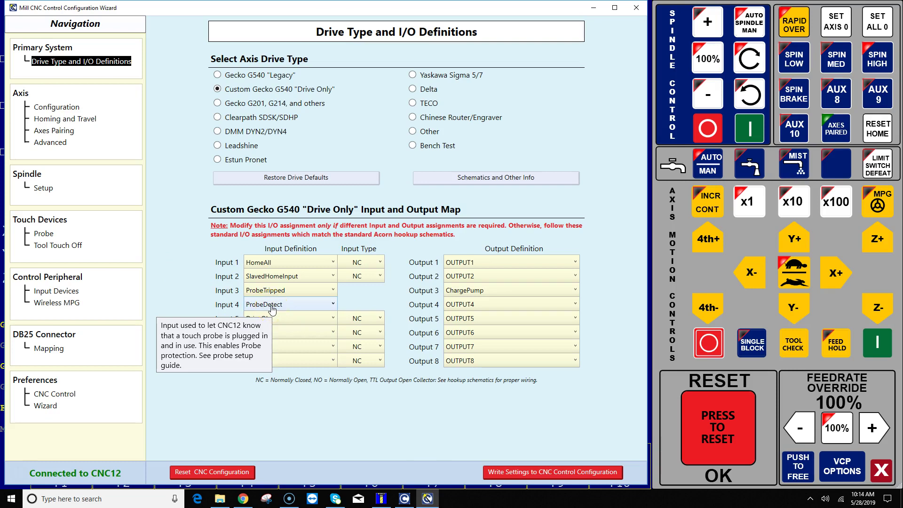
click(289, 310)
click(187, 292)
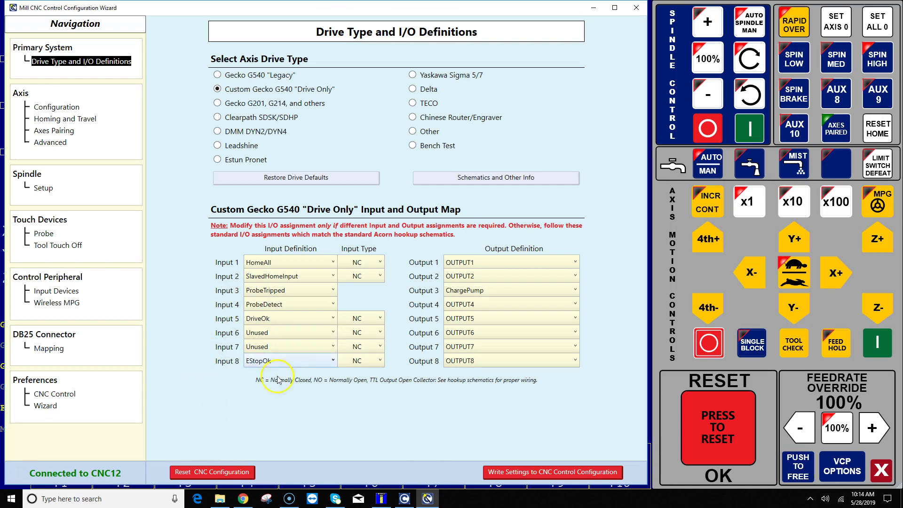
mouse_move(294, 305)
Step: Assign ToolTouchOffTriggered to Input 6 and accept going to the Tool Touch Off settings
click(269, 361)
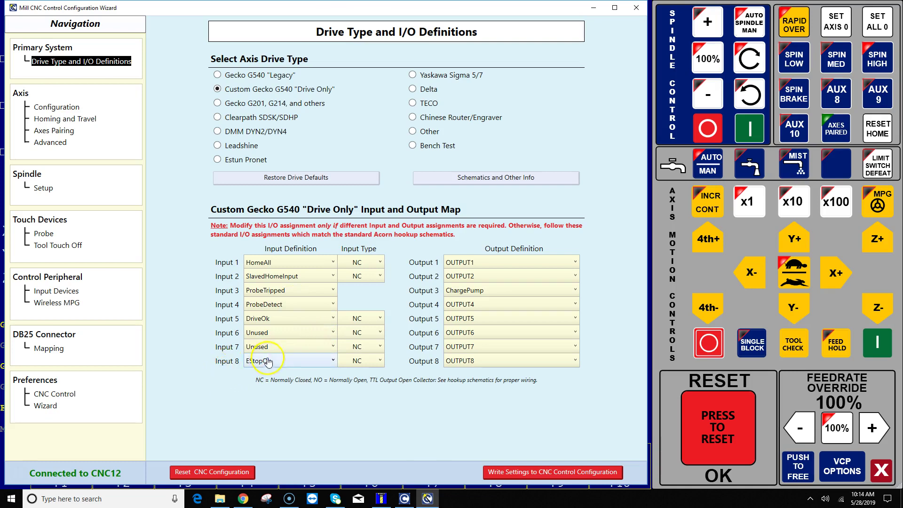
click(291, 338)
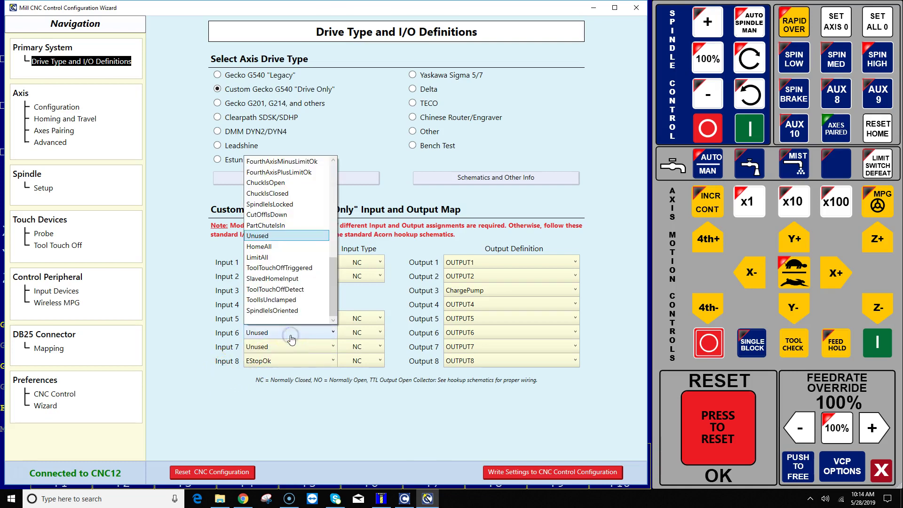
click(310, 269)
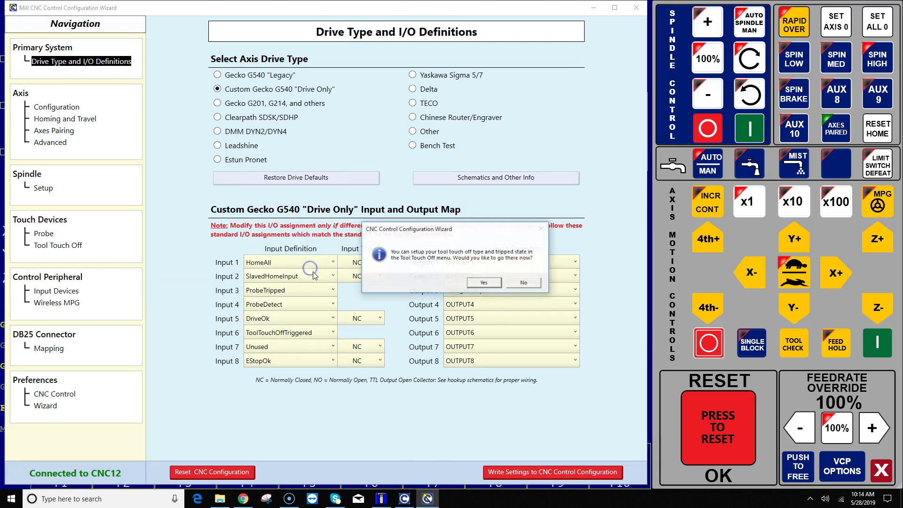
click(475, 283)
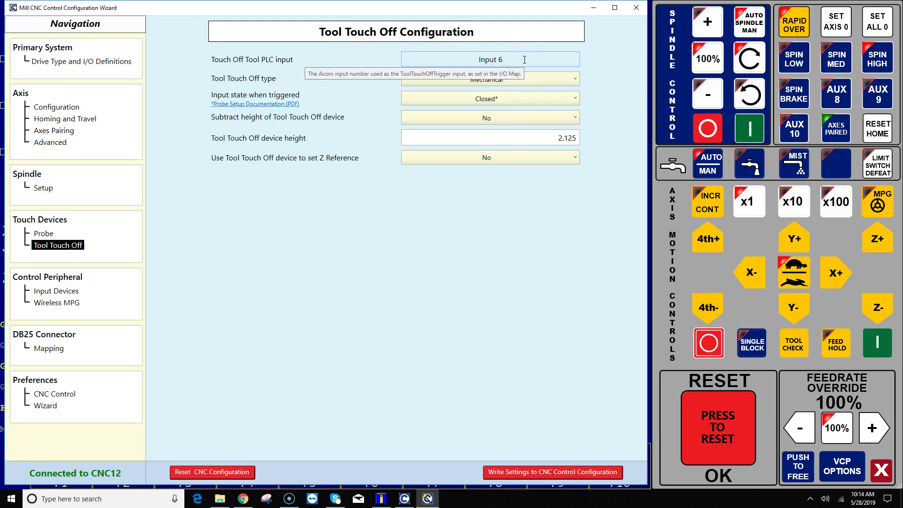
Step: Set the tool touch off type to Conductive and open the Probe Setup Documentation PDF
click(527, 59)
click(539, 80)
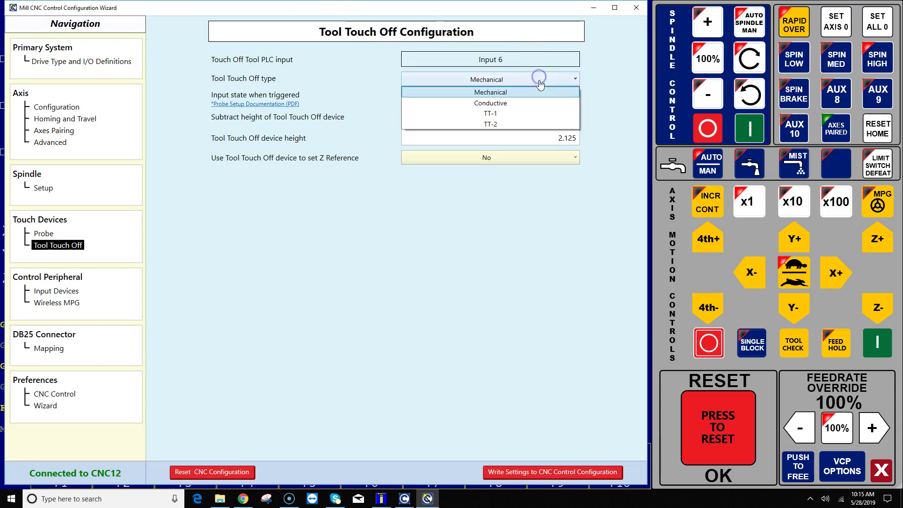
click(532, 105)
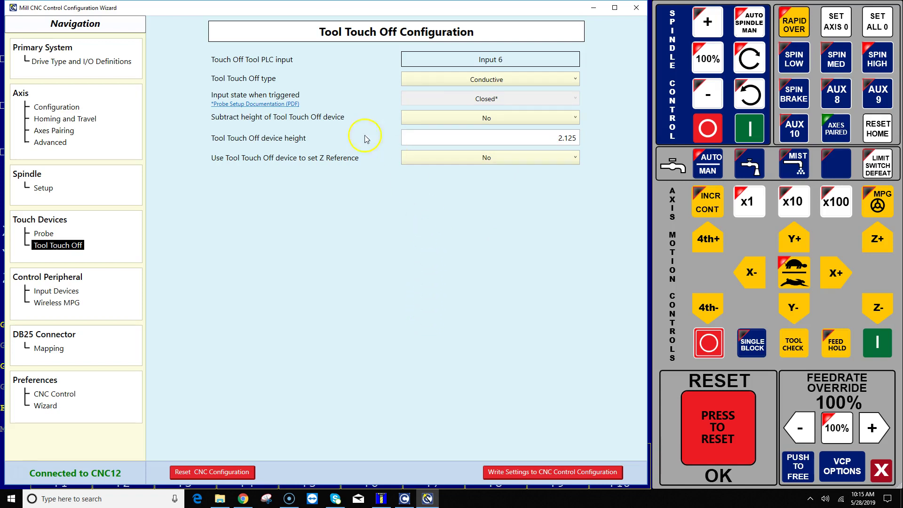
click(290, 103)
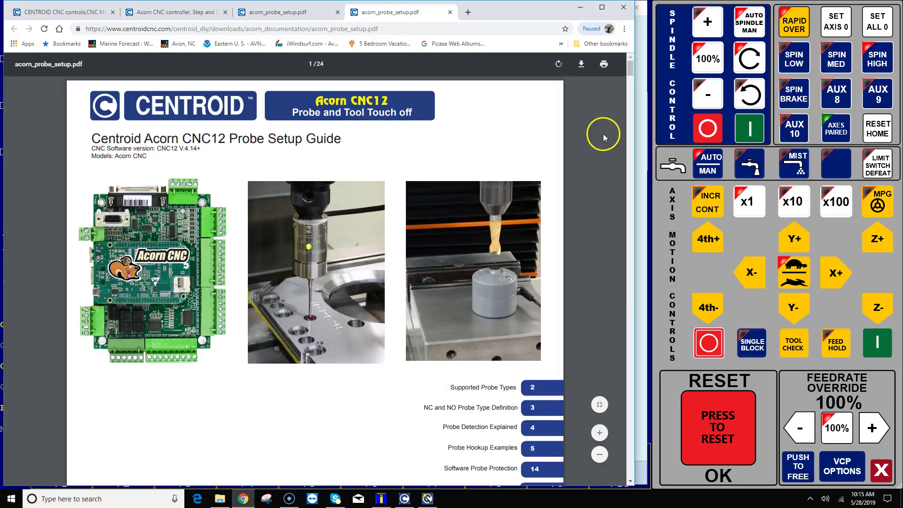
Step: Scroll the probe setup PDF through its wiring diagrams and LED tables to page 4, then minimize Chrome
drag(629, 75, 630, 91)
scroll(630, 89, down, 1)
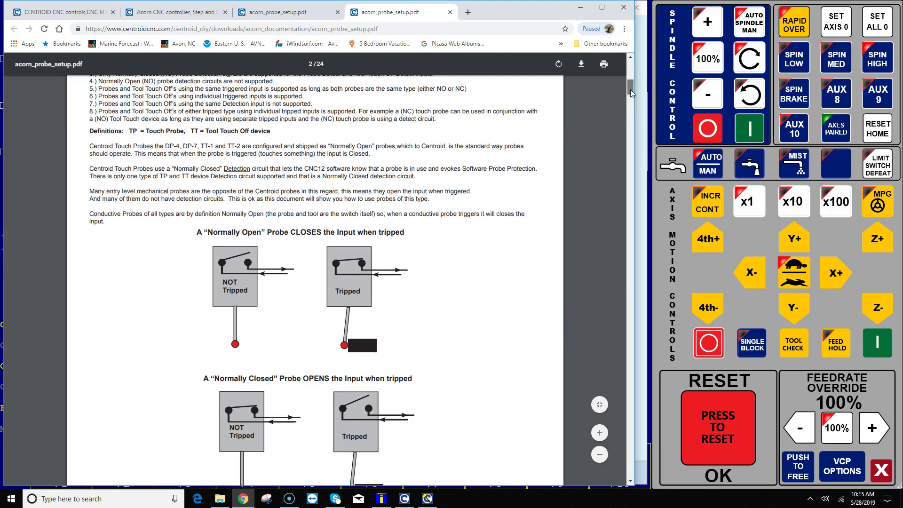
scroll(630, 89, down, 1)
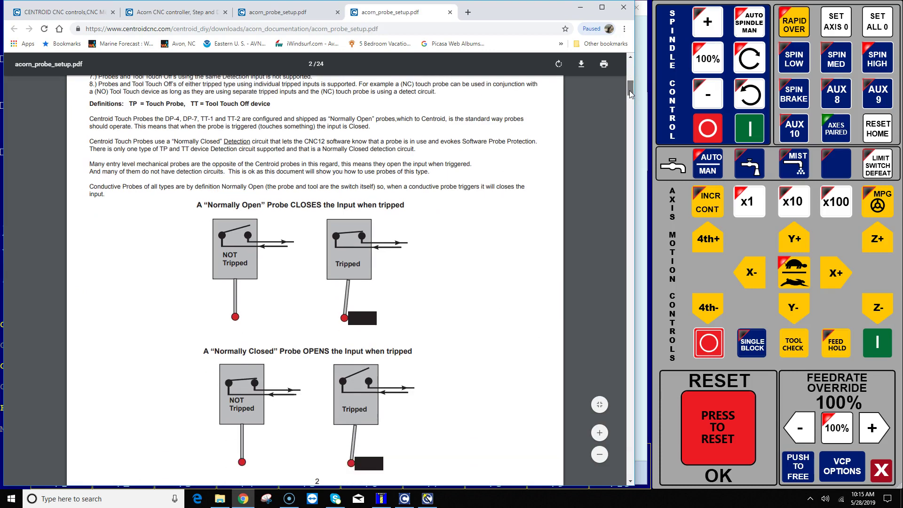
drag(629, 90, 628, 106)
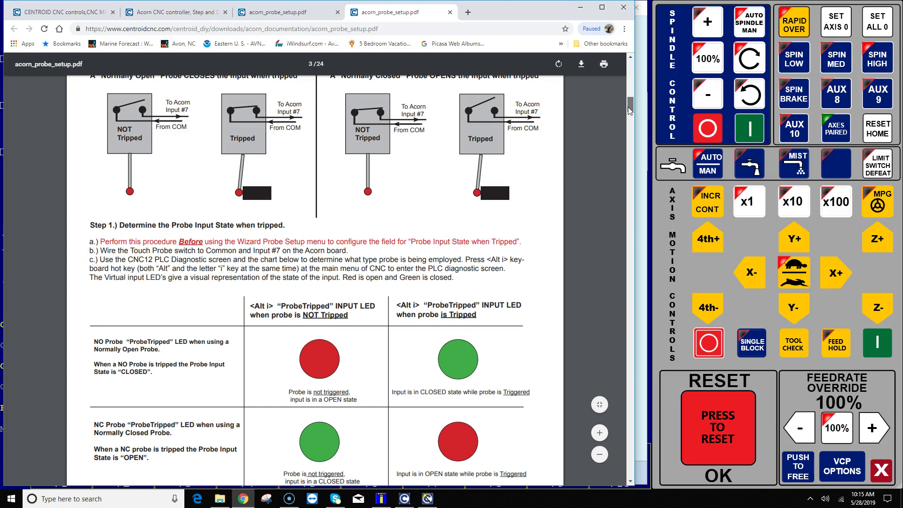
drag(628, 106, 628, 108)
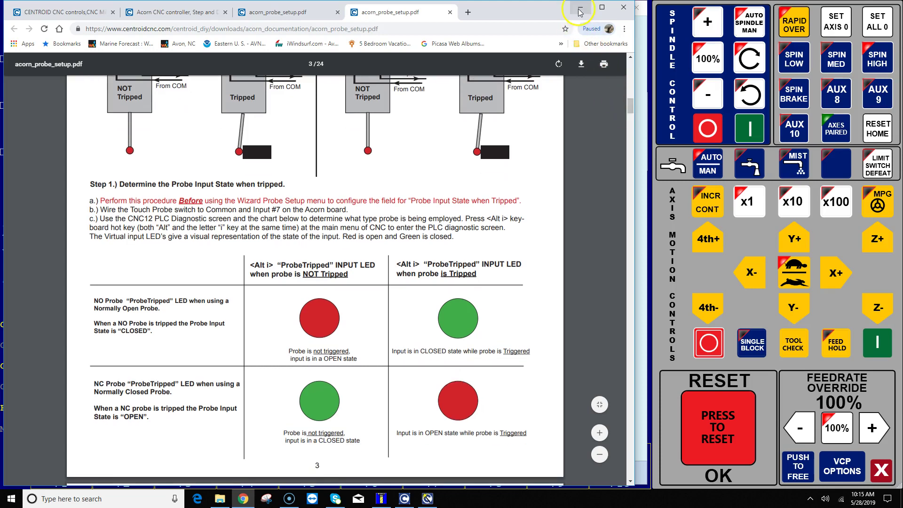
scroll(429, 242, down, 8)
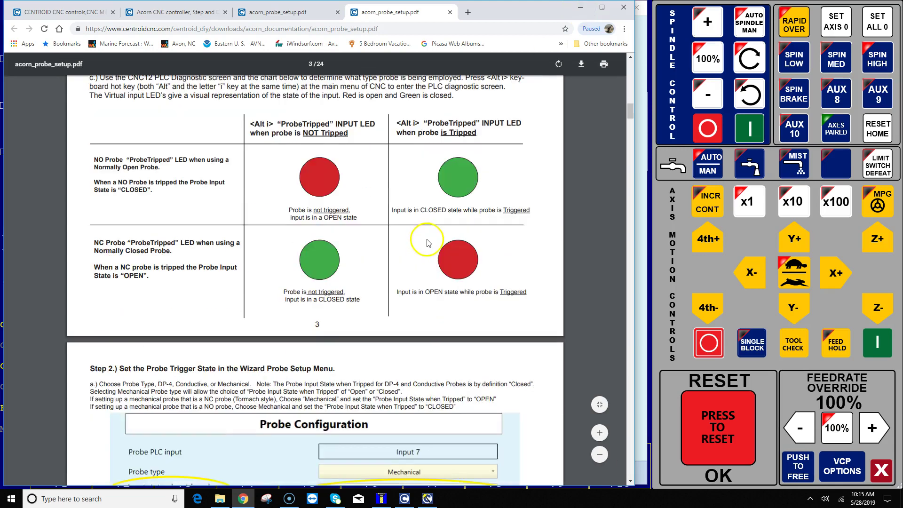
scroll(429, 243, down, 2)
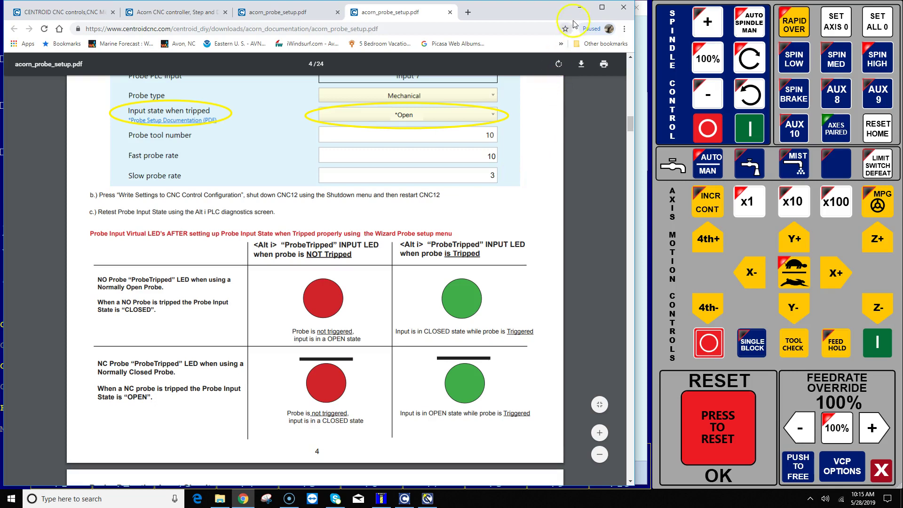
click(580, 8)
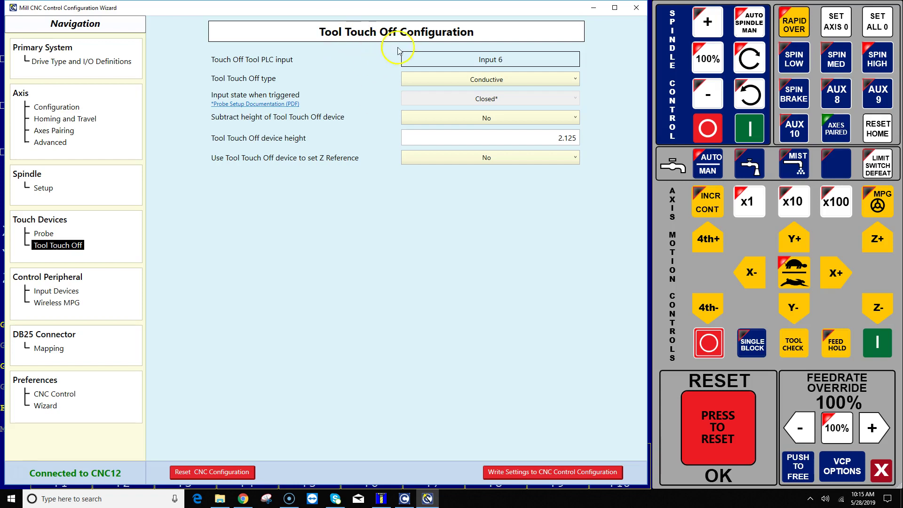
Step: Check the Tool Touch Off fields: Input 6, Conductive, Closed* trigger, 2.125 device height
click(349, 97)
click(422, 104)
Step: Step through inputs on CNC12's Alt-I diagnostics, then return to the wizard's Drive Type and I/O Definitions page
click(592, 10)
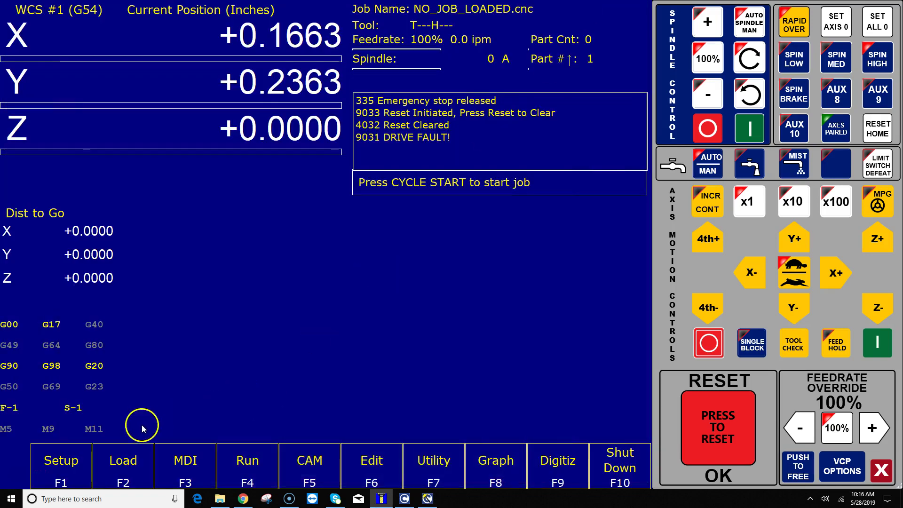
click(368, 349)
key(alt+i)
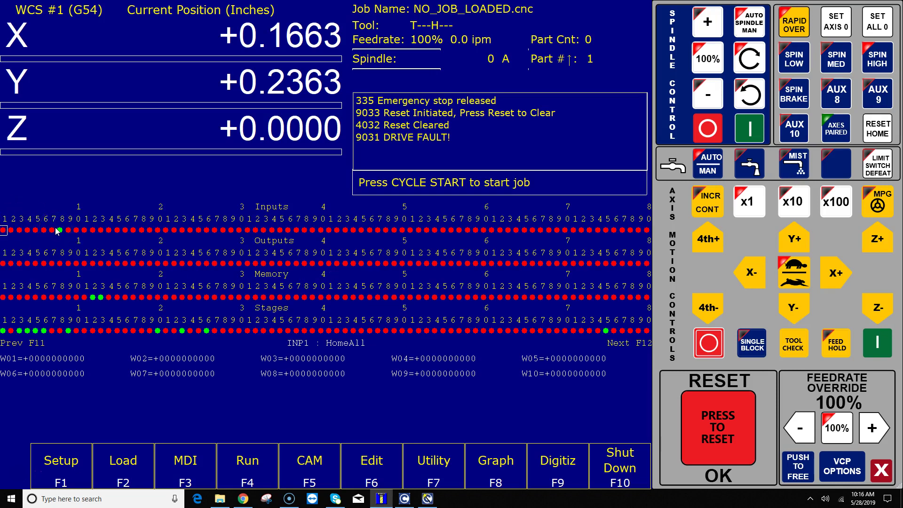
key(Right)
key(Right)
key(Right)
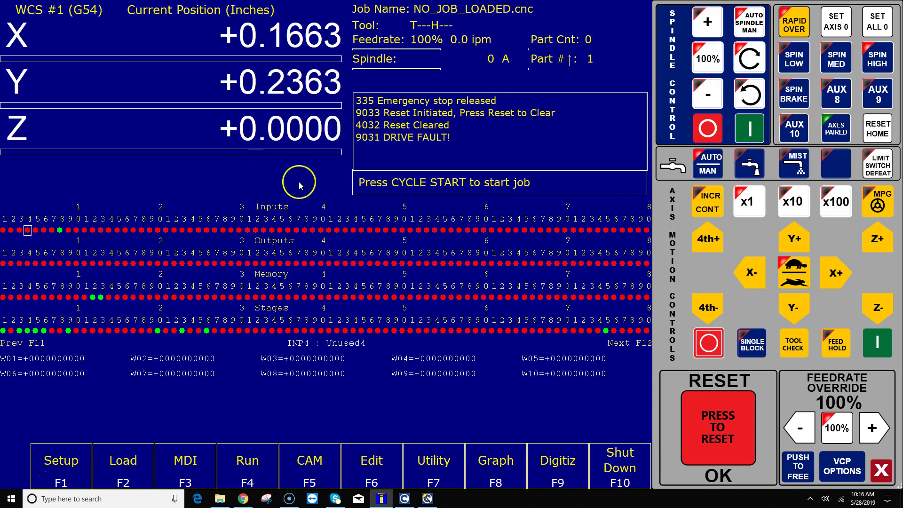
click(427, 498)
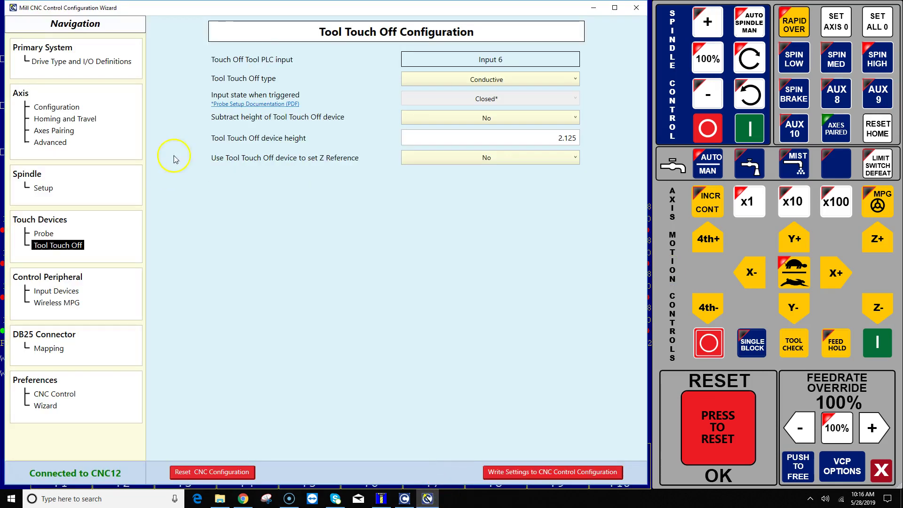
click(105, 61)
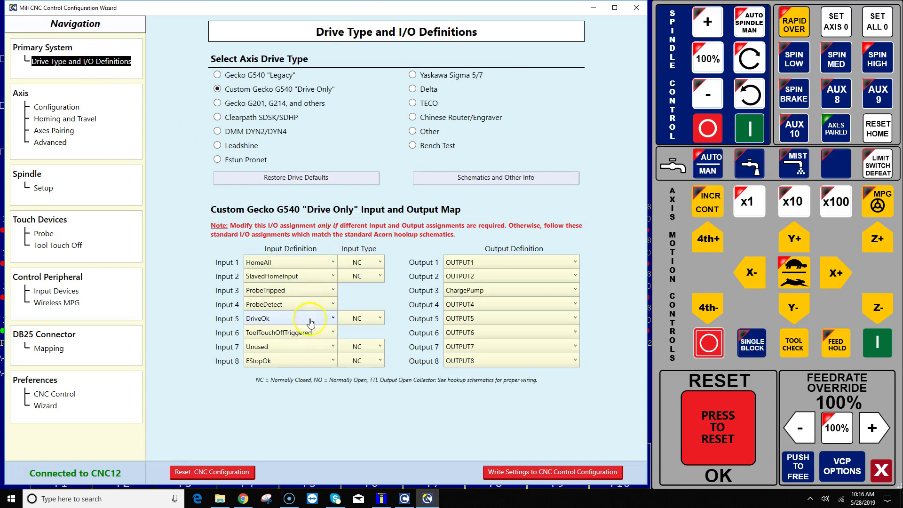
Step: Select the Tool Touch Off page, then inspect input 6 (Unused6) on CNC12's input diagnostics
mouse_move(310, 339)
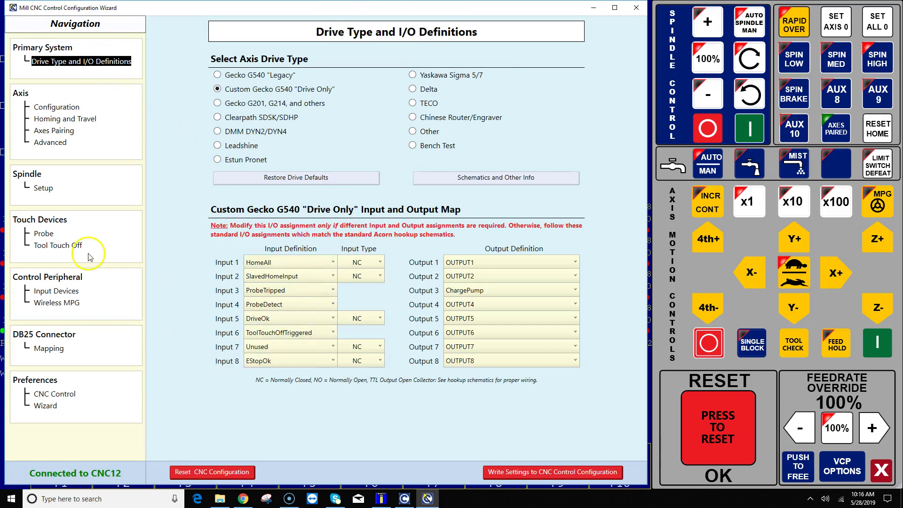
click(71, 245)
click(593, 8)
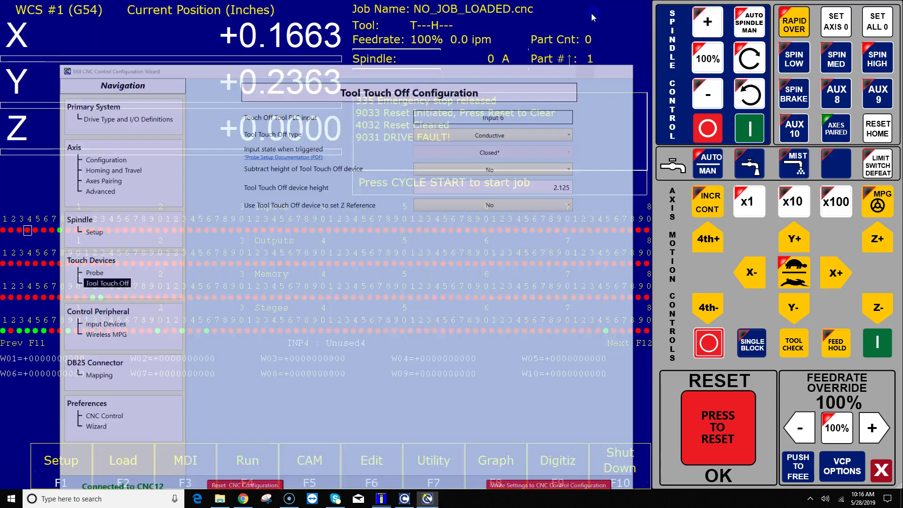
key(Right)
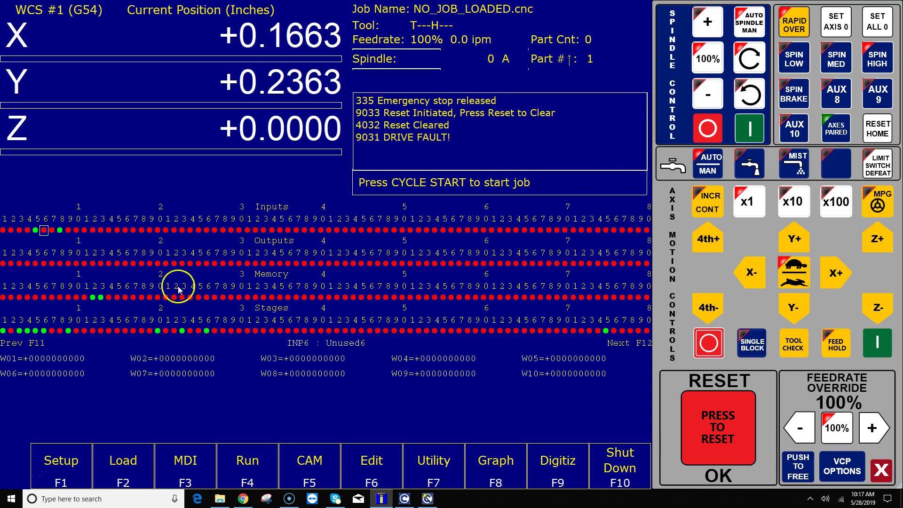
click(428, 498)
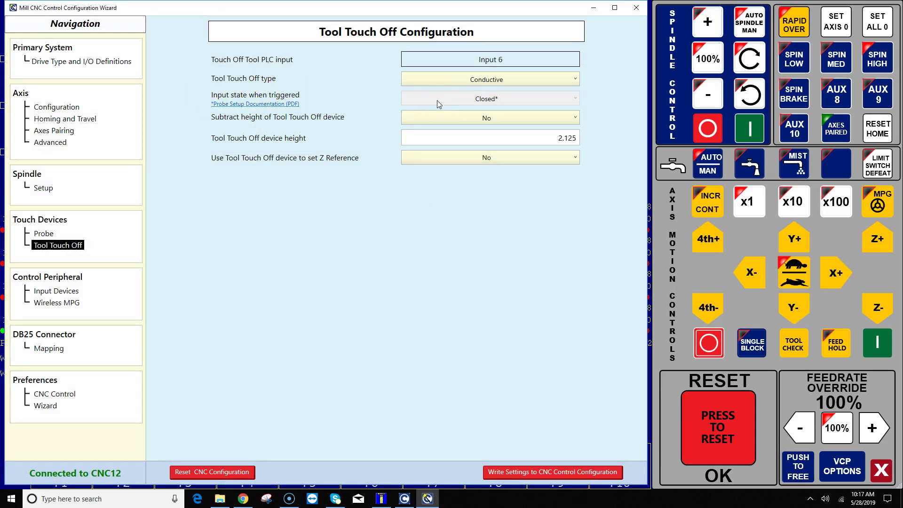
click(248, 497)
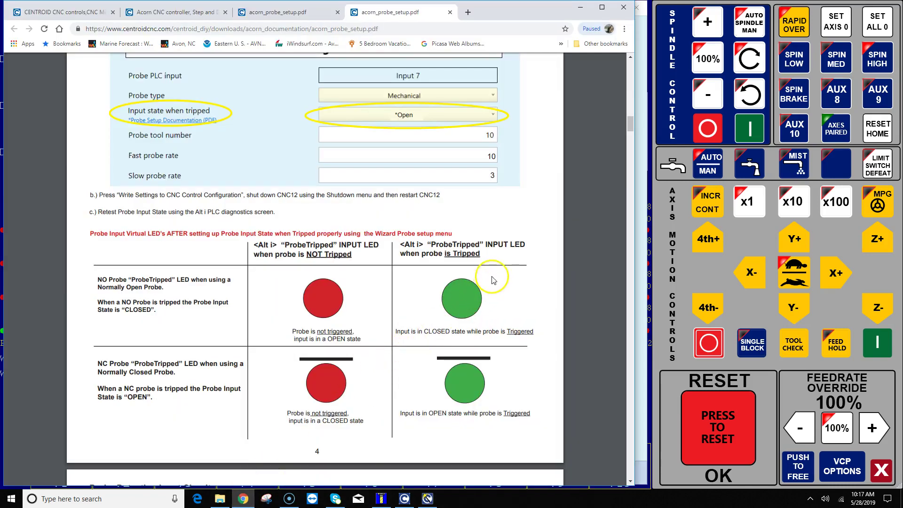
click(580, 7)
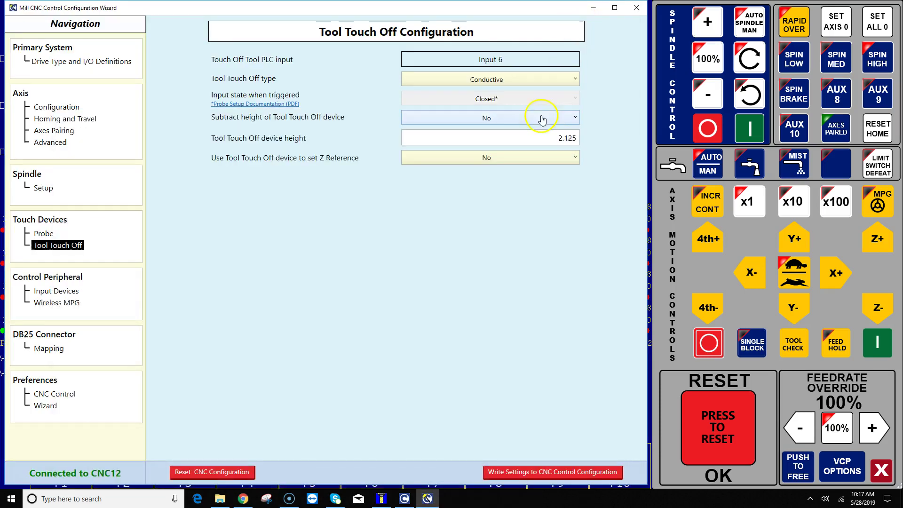
click(512, 99)
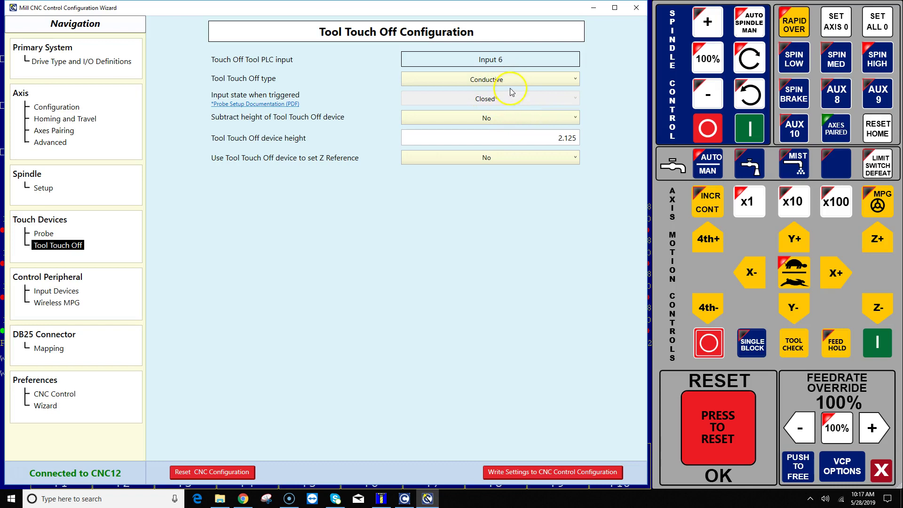
click(512, 81)
click(512, 93)
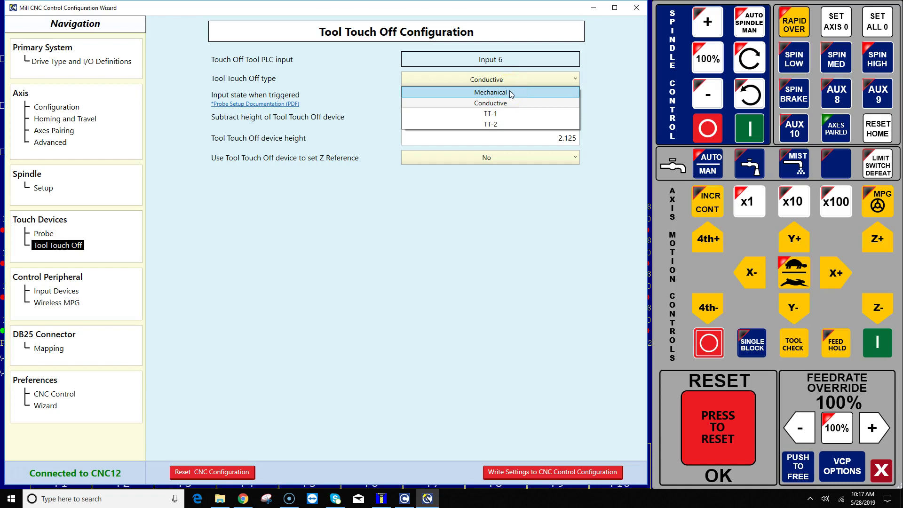
click(497, 125)
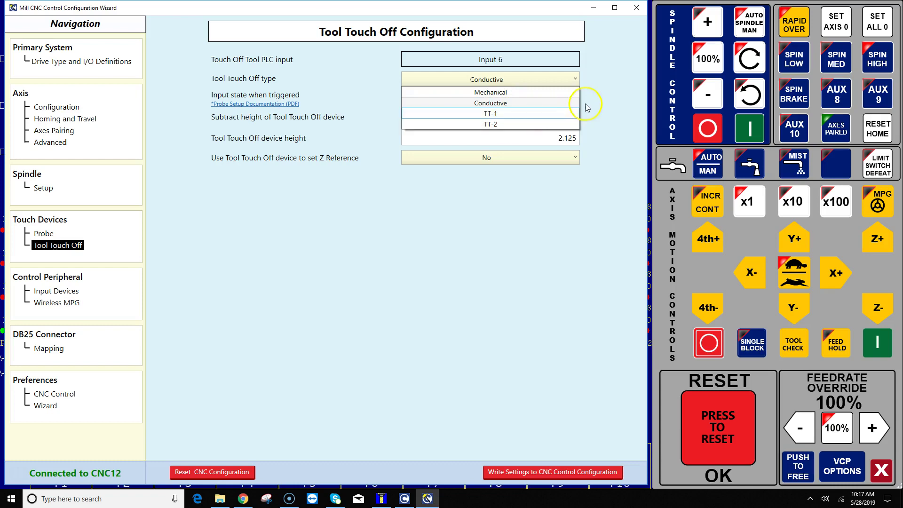
click(599, 85)
click(569, 86)
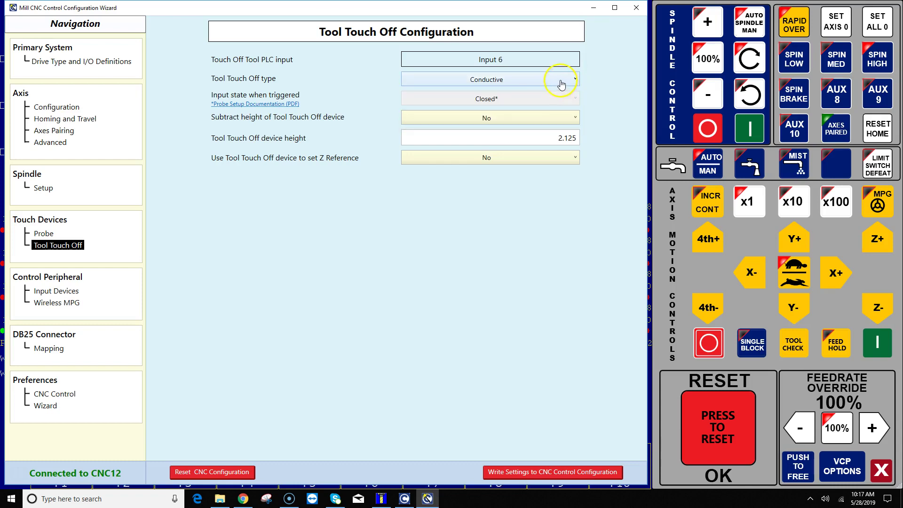
click(560, 84)
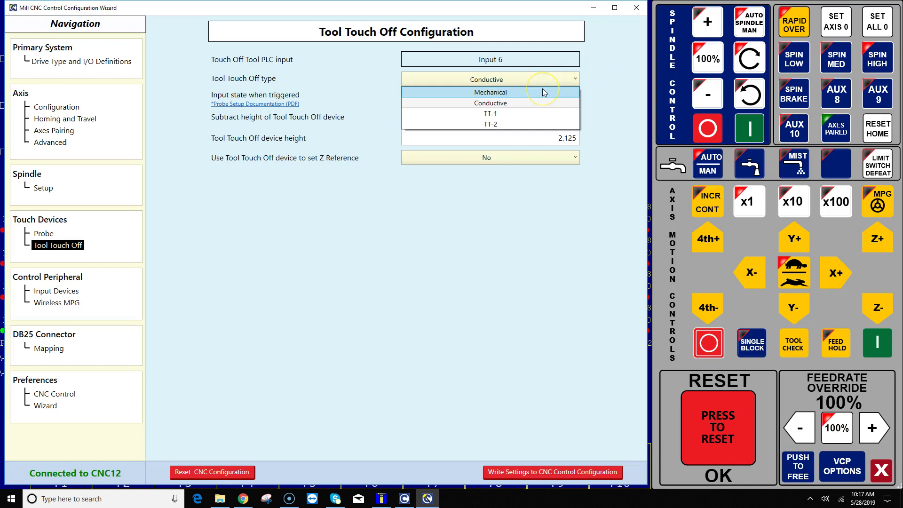
click(614, 81)
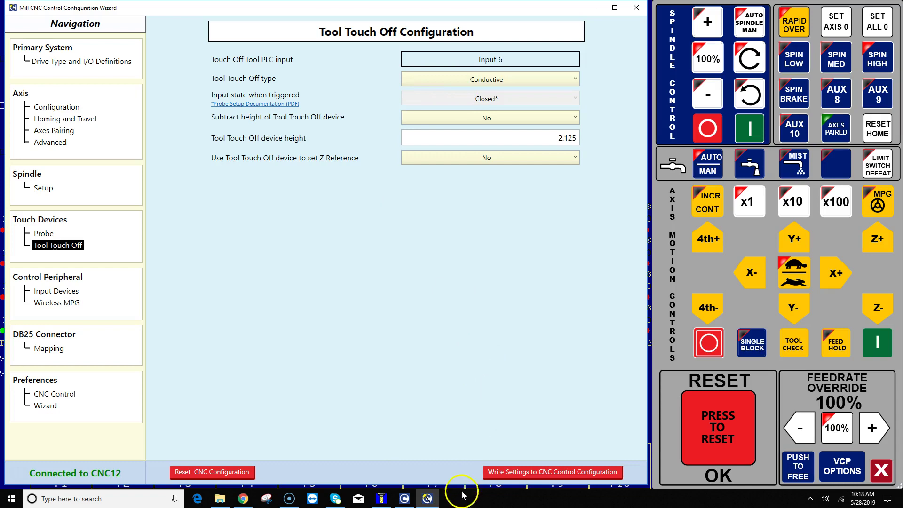
mouse_move(426, 503)
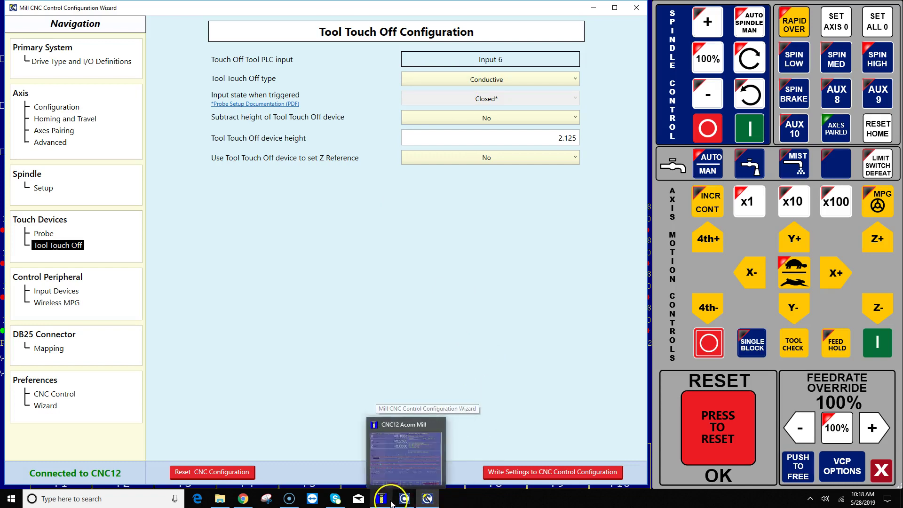
click(242, 497)
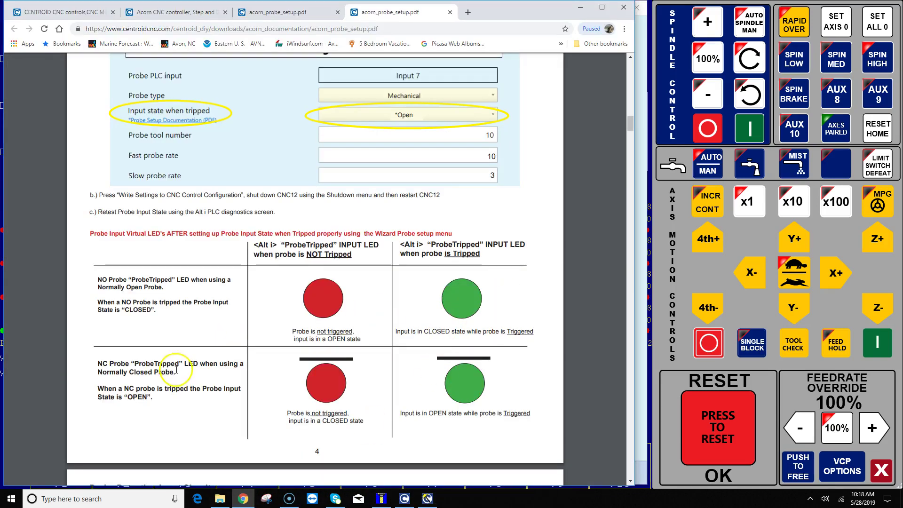
key(alt+Tab)
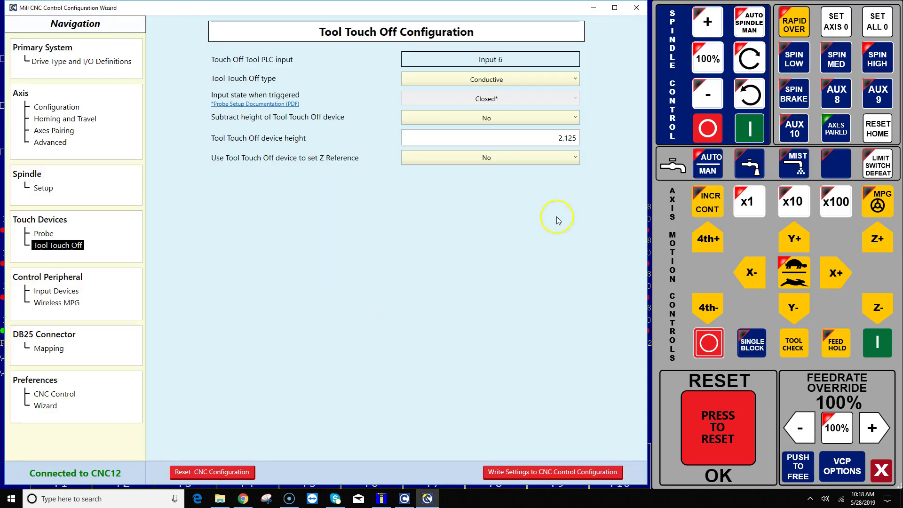
Step: Make the tool touch-off device subtract its height and set the Z reference, then show Probe settings
click(526, 125)
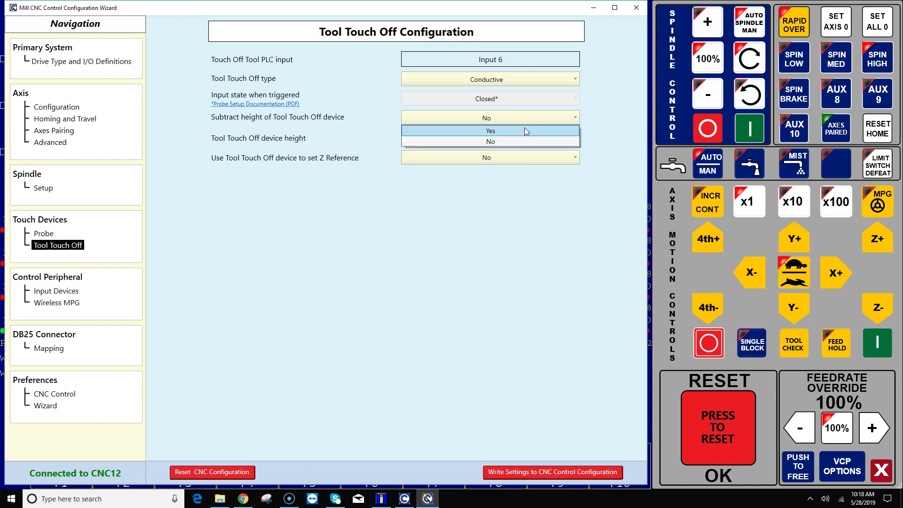
click(524, 128)
click(525, 220)
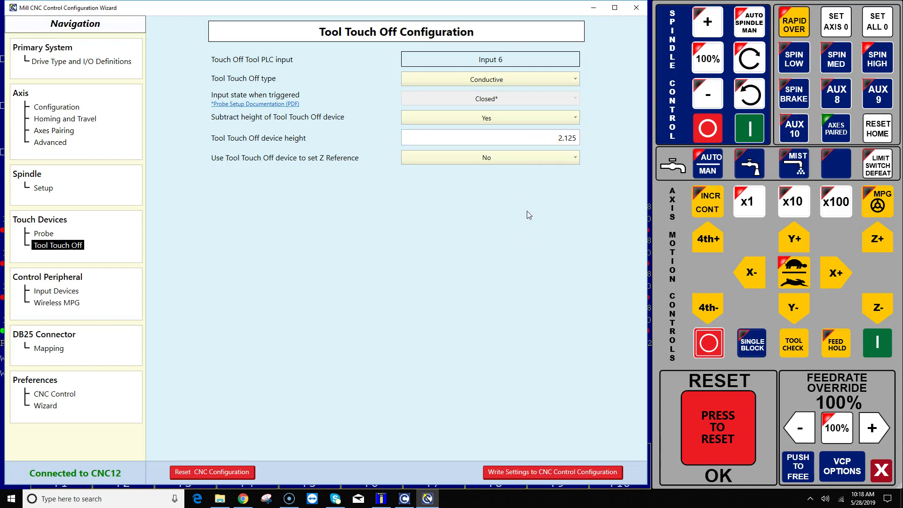
click(528, 165)
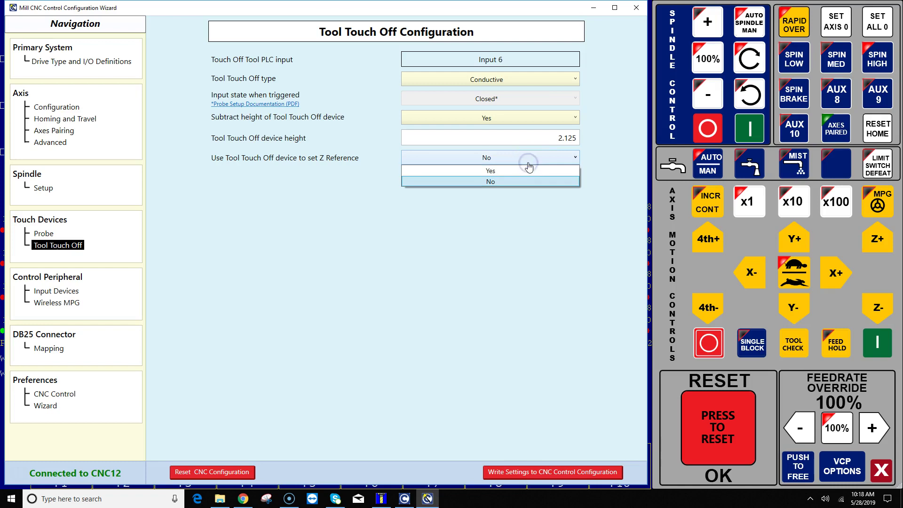
click(529, 170)
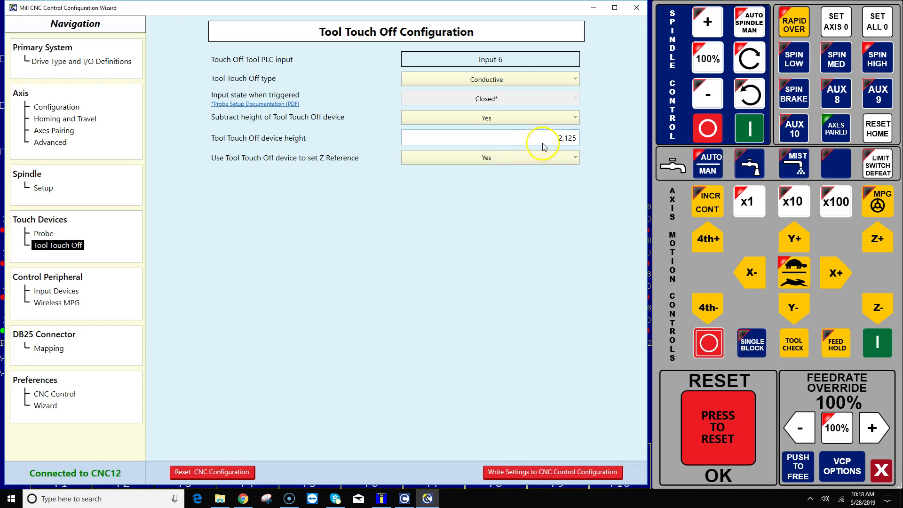
mouse_move(551, 139)
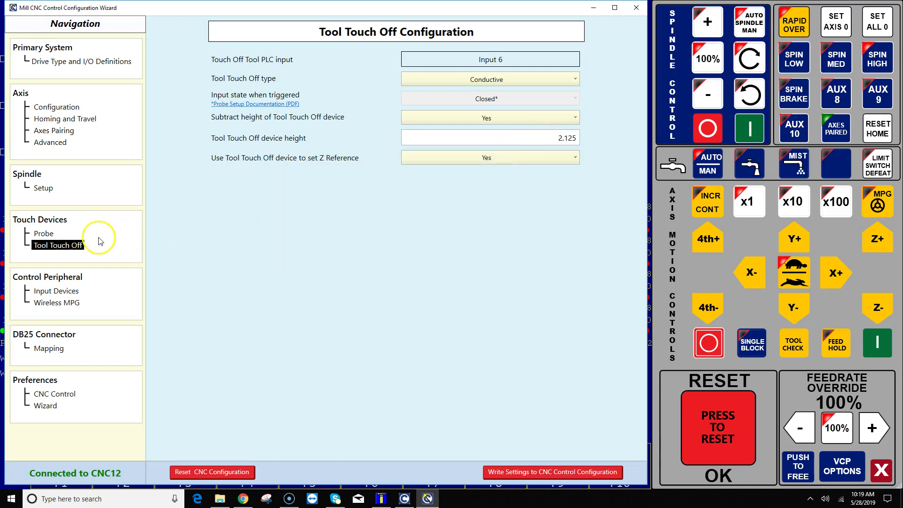
click(44, 234)
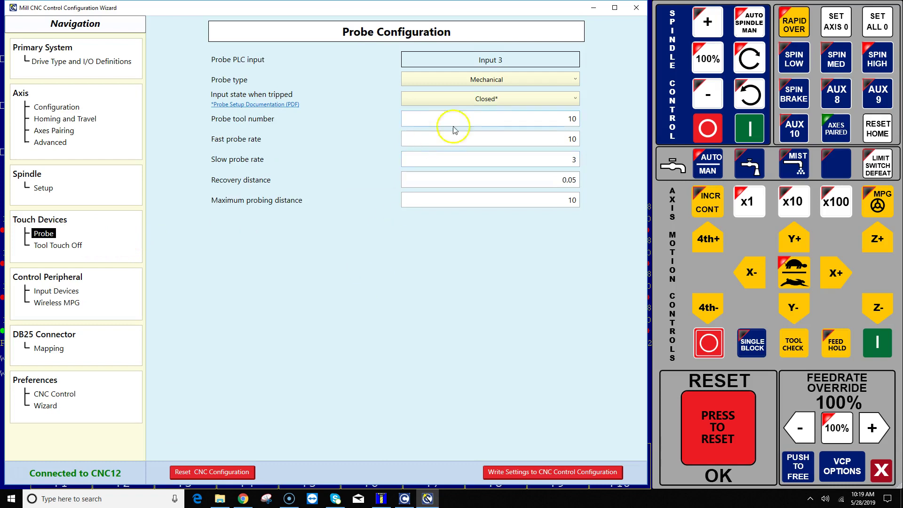
Step: Keep the probe type Mechanical and set its input state when tripped to Open
click(532, 80)
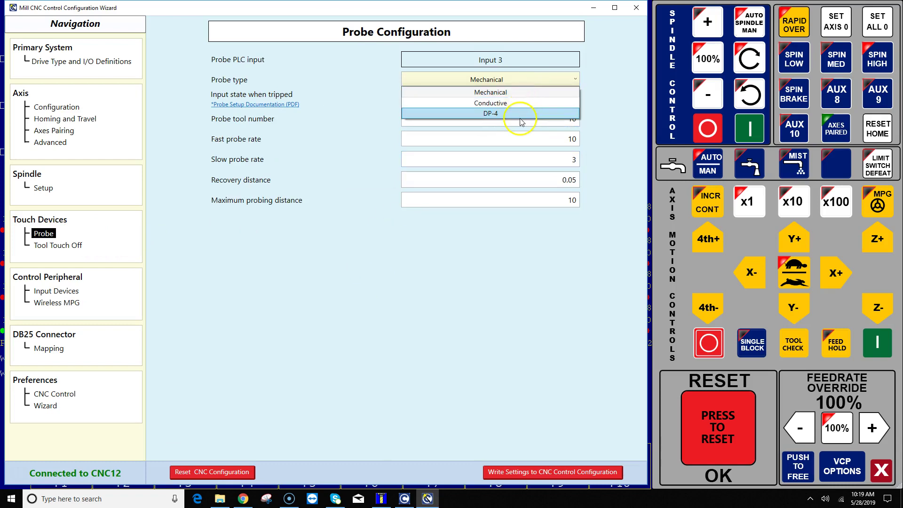
click(516, 92)
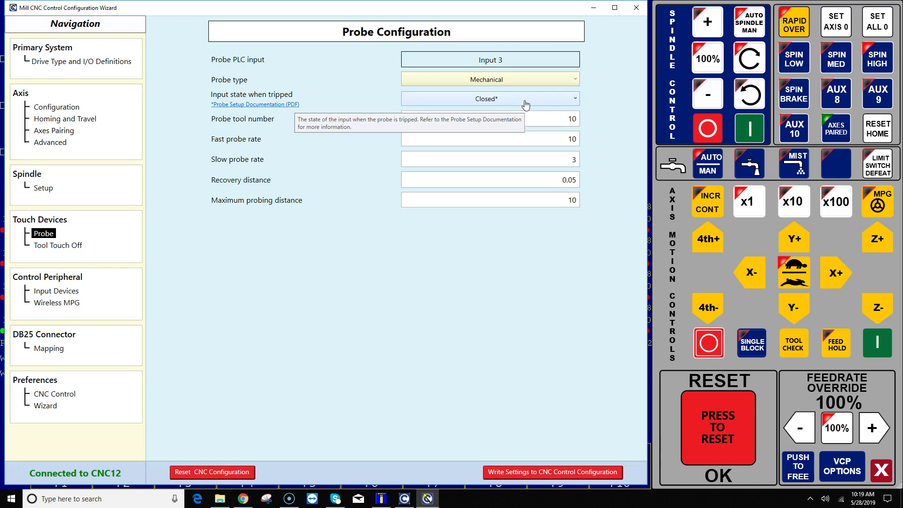
click(526, 105)
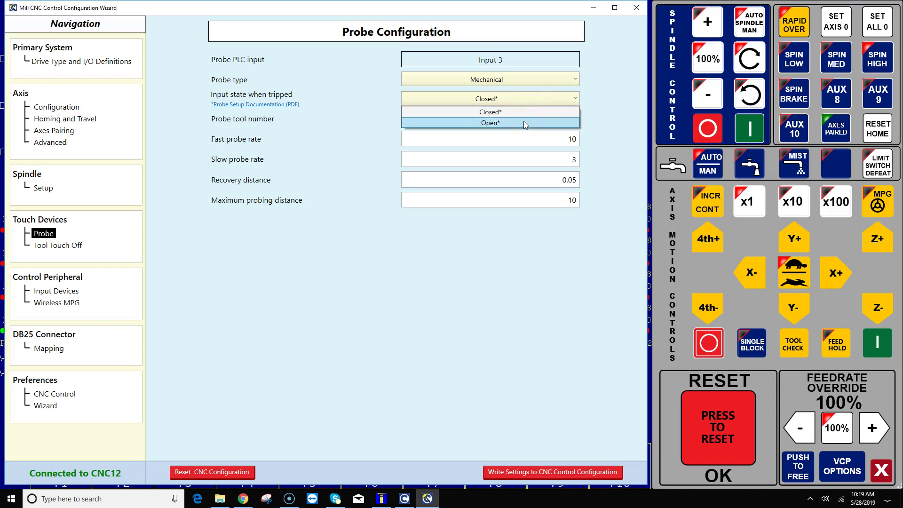
click(523, 121)
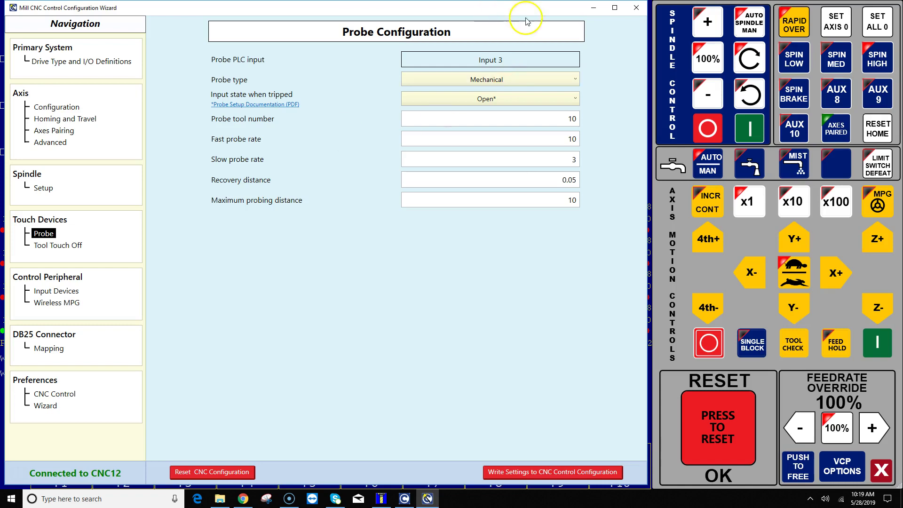
Step: Show Drive Type and I/O Definitions, then compare inputs 3 and 4 on CNC12's Alt-I diagnostics
click(113, 65)
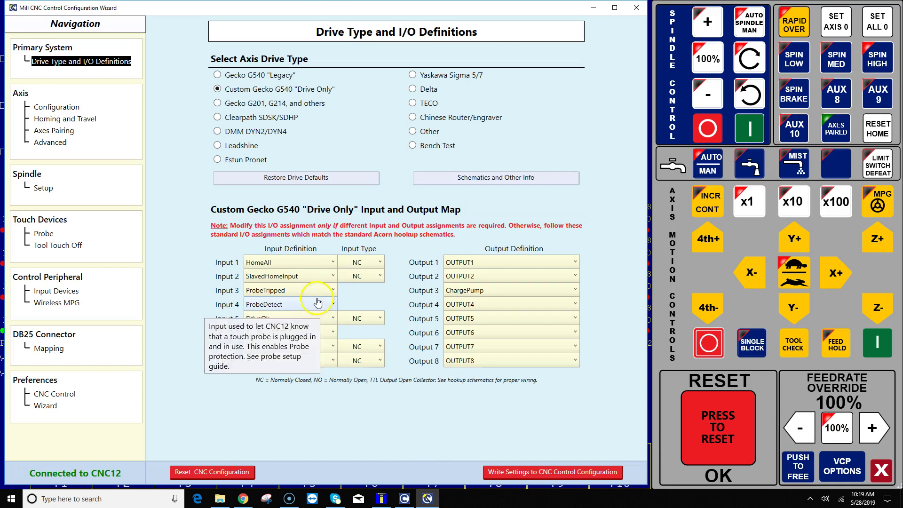
mouse_move(320, 311)
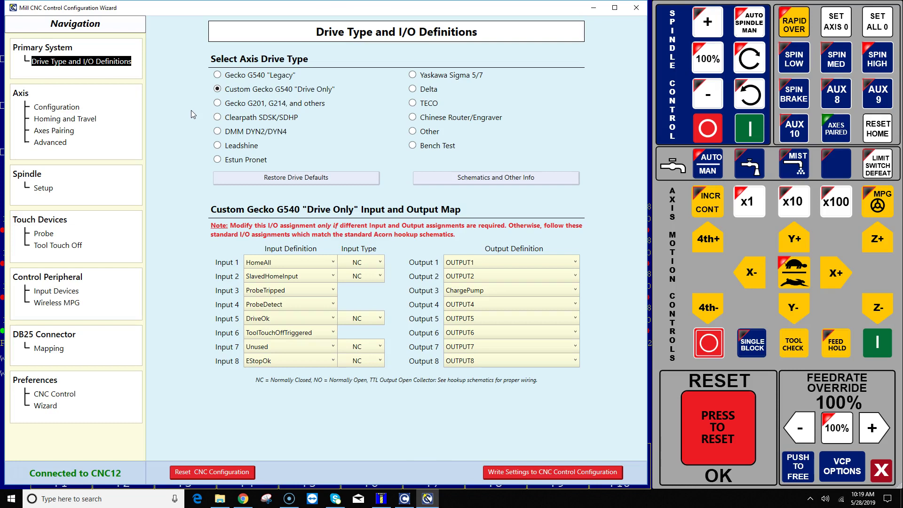
click(593, 8)
click(143, 373)
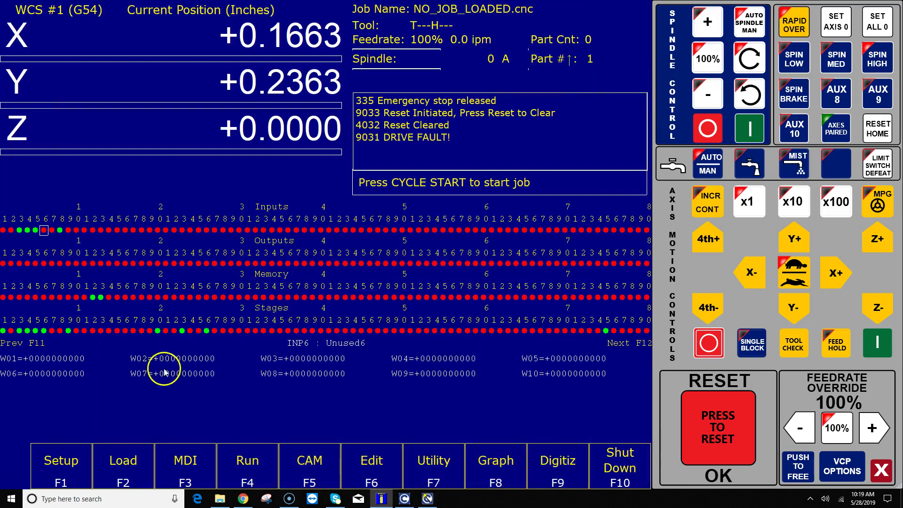
key(Left)
key(Right)
key(Left)
key(Right)
Step: Write the probe settings to the control configuration, accept the PLC warning, and power-cycle the Acorn
click(427, 498)
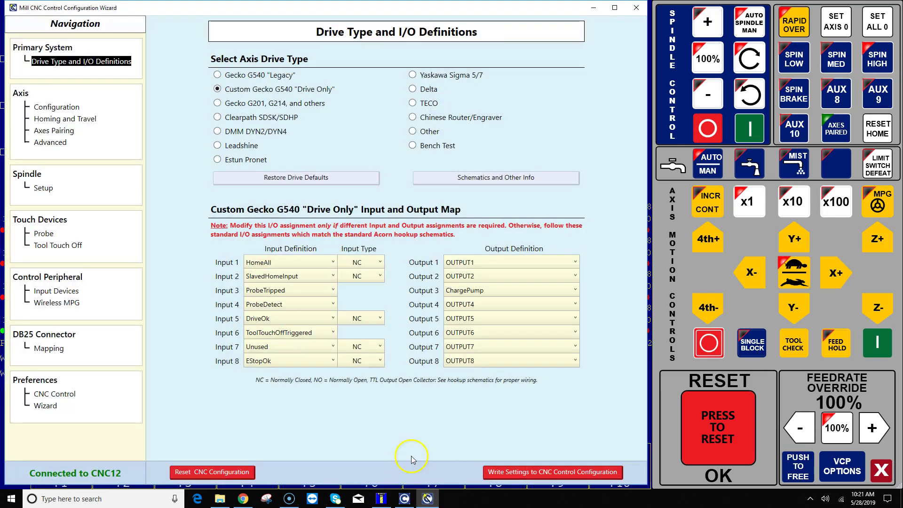
click(41, 234)
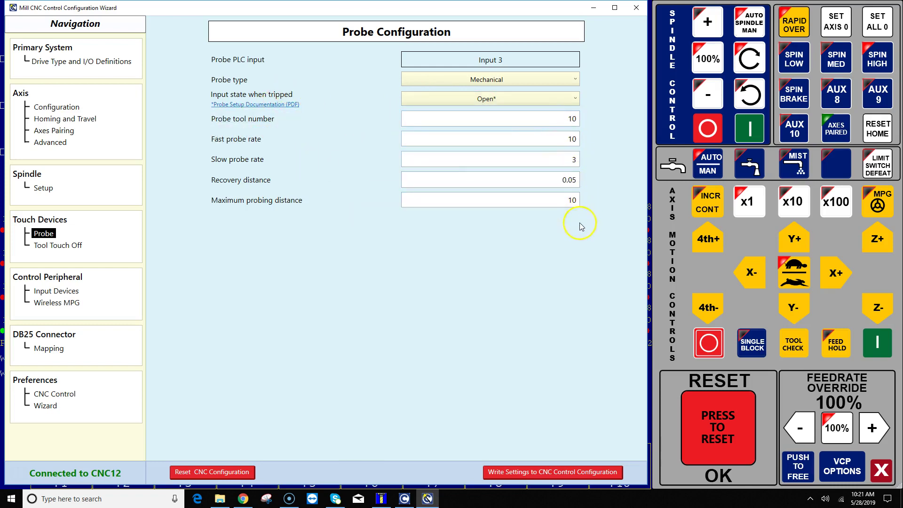
click(545, 472)
click(472, 282)
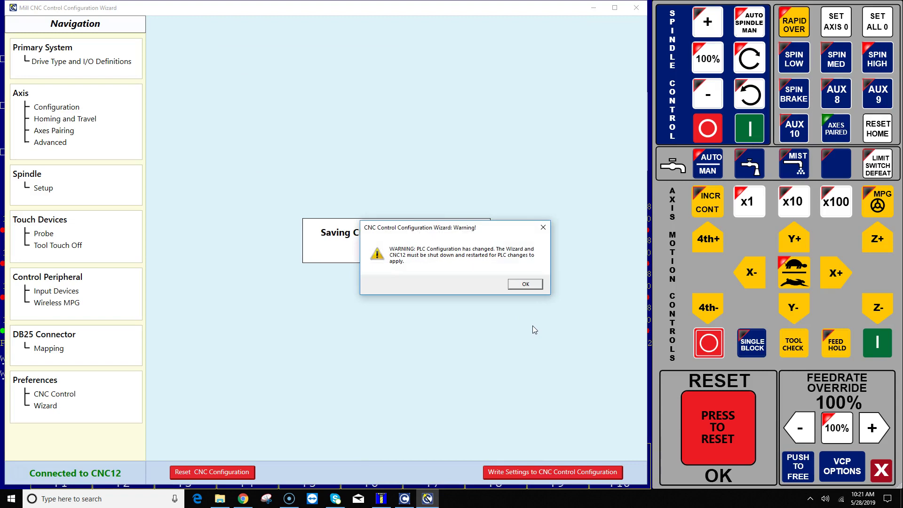
click(525, 284)
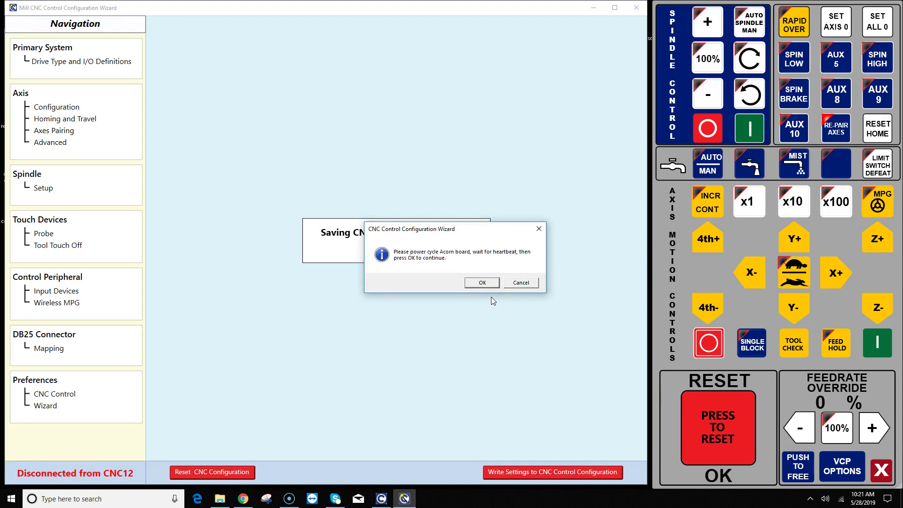
click(485, 302)
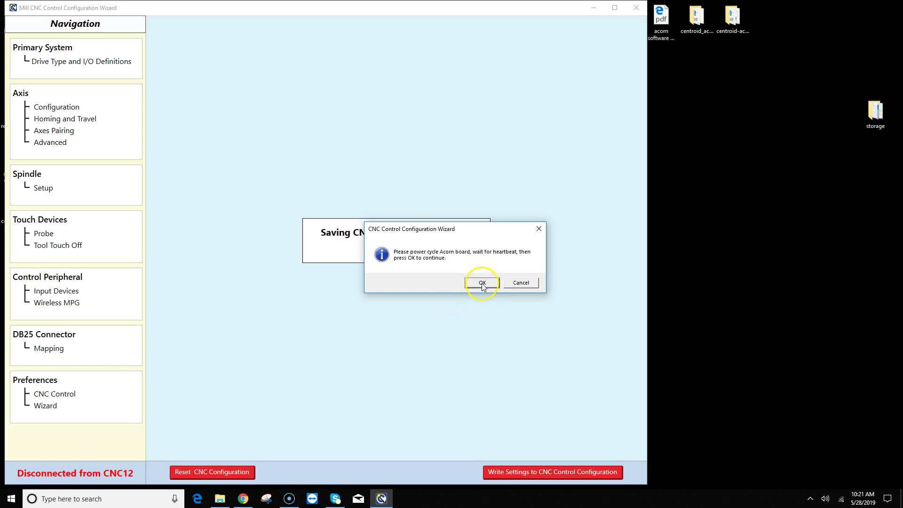
click(483, 282)
Step: Restart CNC12, clear the reset, and bring up the Alt-I PLC input diagnostics
click(884, 36)
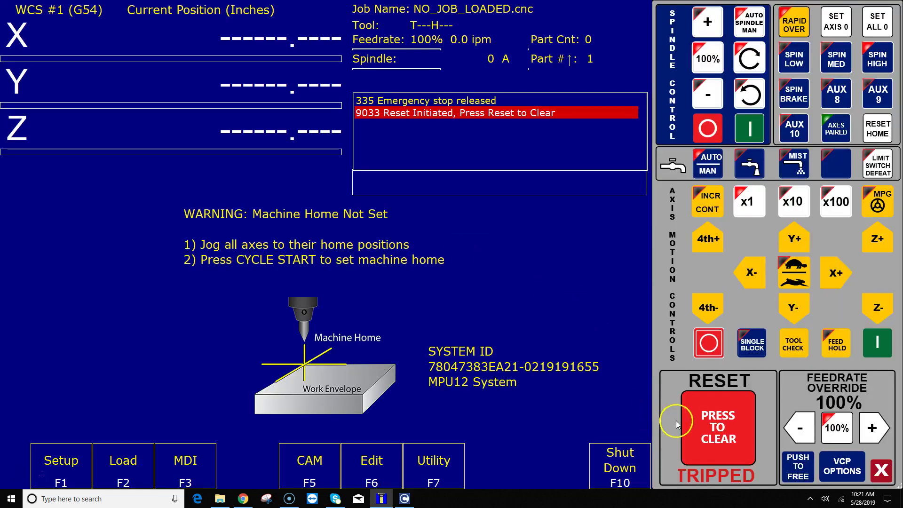
click(680, 426)
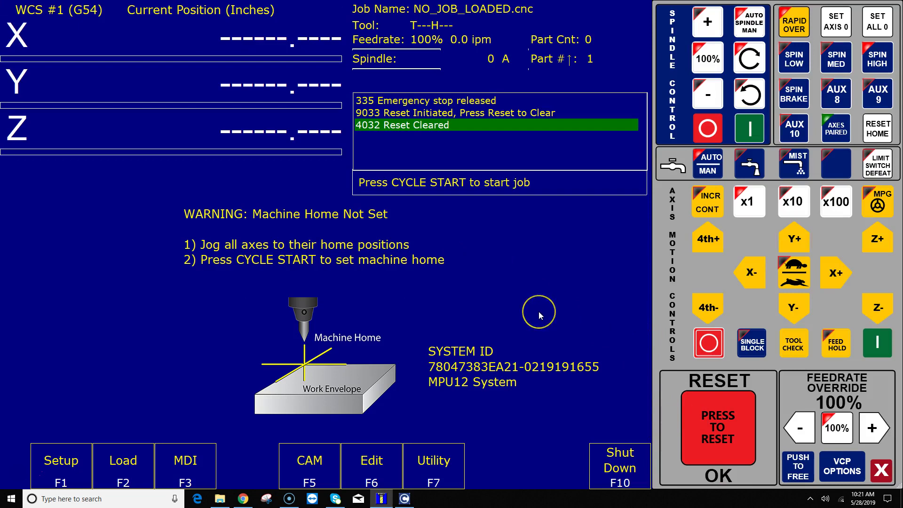
key(alt+i)
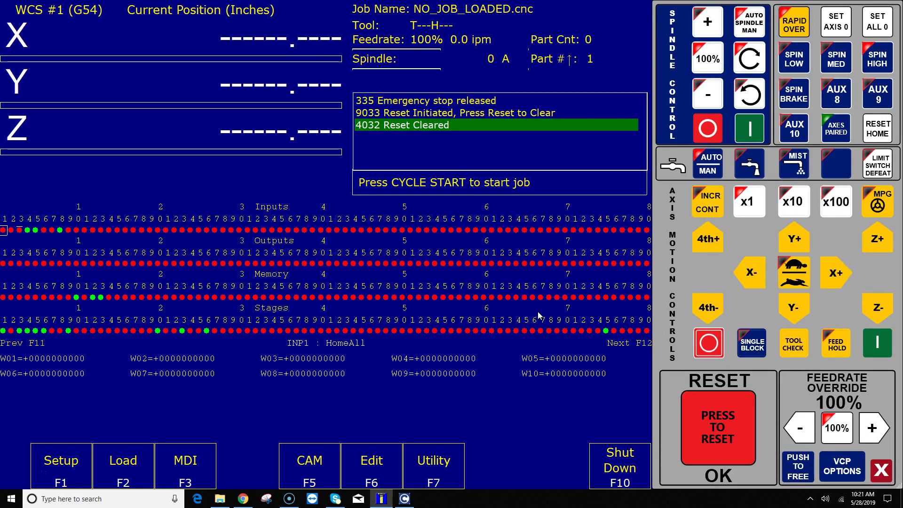
Step: Check inputs 2, 3 (ProbeTripped), 4 (ProbeDetect) and 6 (ToolTouchOffTriggered) as they toggle
key(Right)
key(Right)
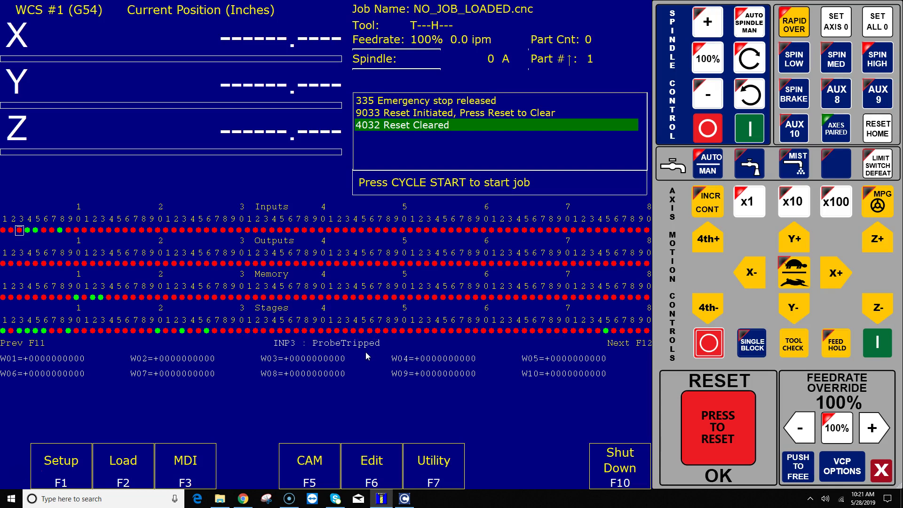
key(Right)
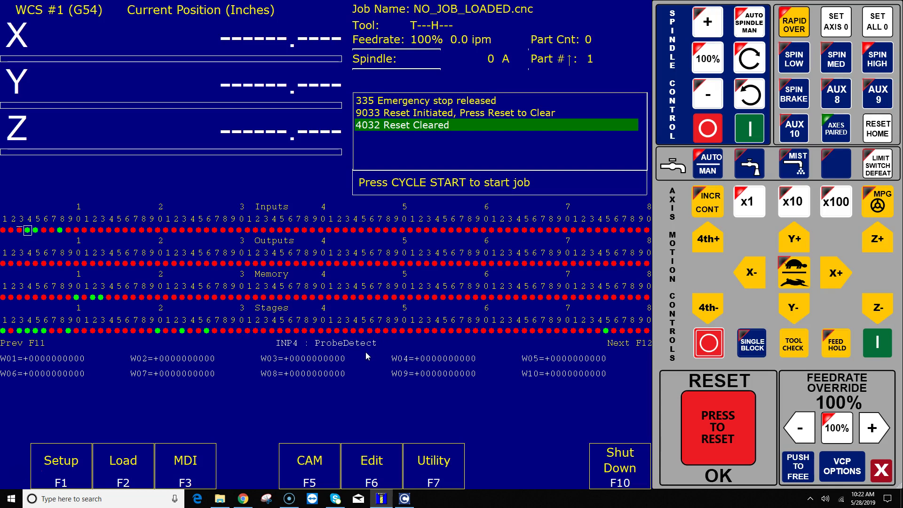
key(Left)
key(Right)
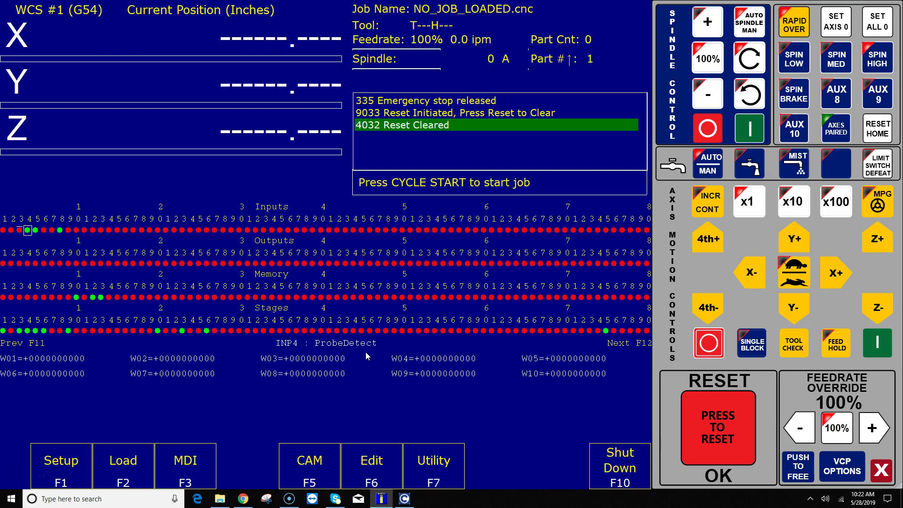
key(Right)
key(Right)
key(Left)
key(Left)
key(Left)
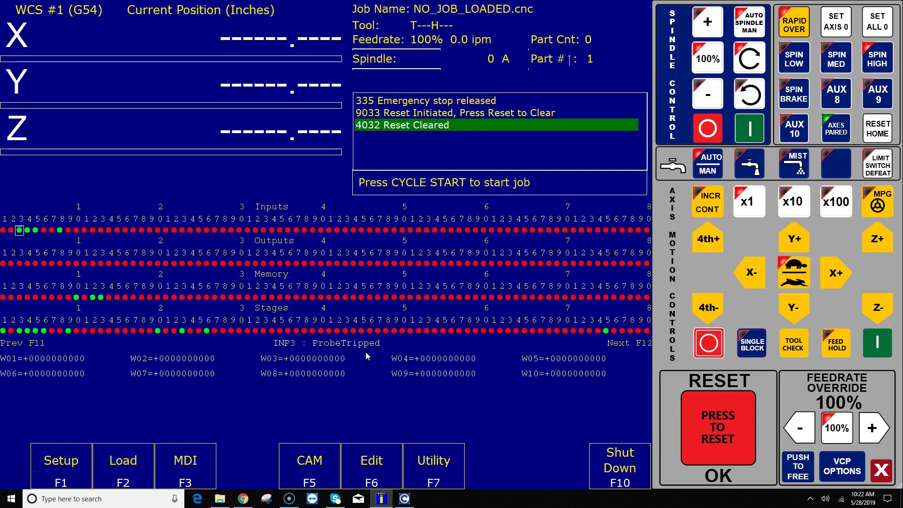
key(Right)
key(Left)
key(Left)
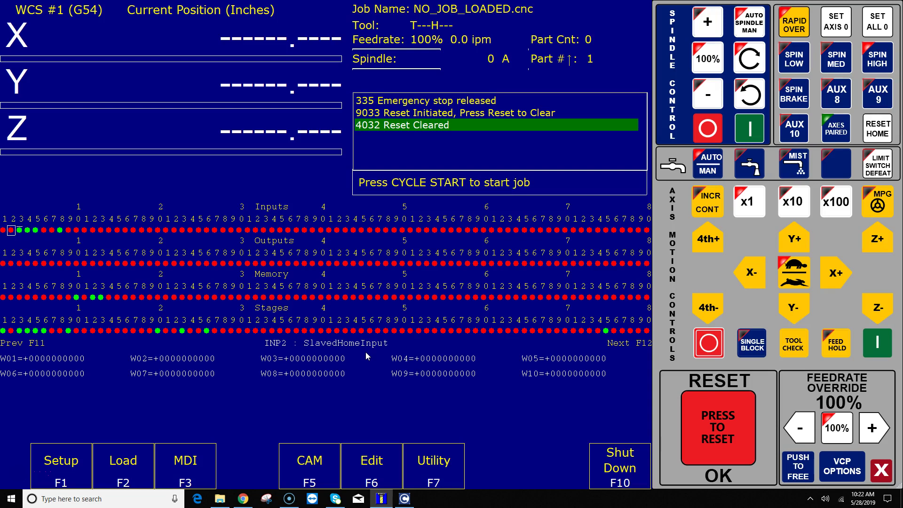
key(Right)
key(Left)
key(Right)
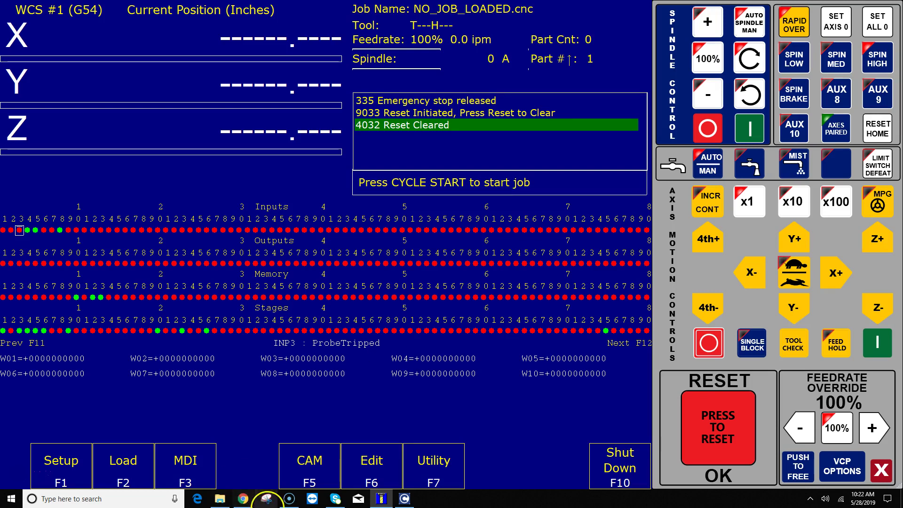
Step: Bring up acorn_probe_setup.pdf and scroll past the DP-4 diagram to the normally closed probe wiring
click(248, 500)
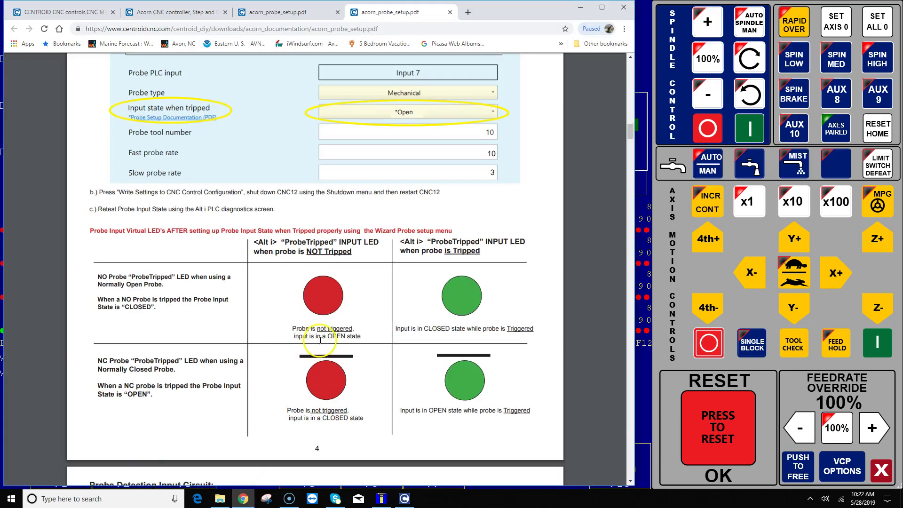
scroll(354, 290, down, 15)
scroll(354, 289, down, 5)
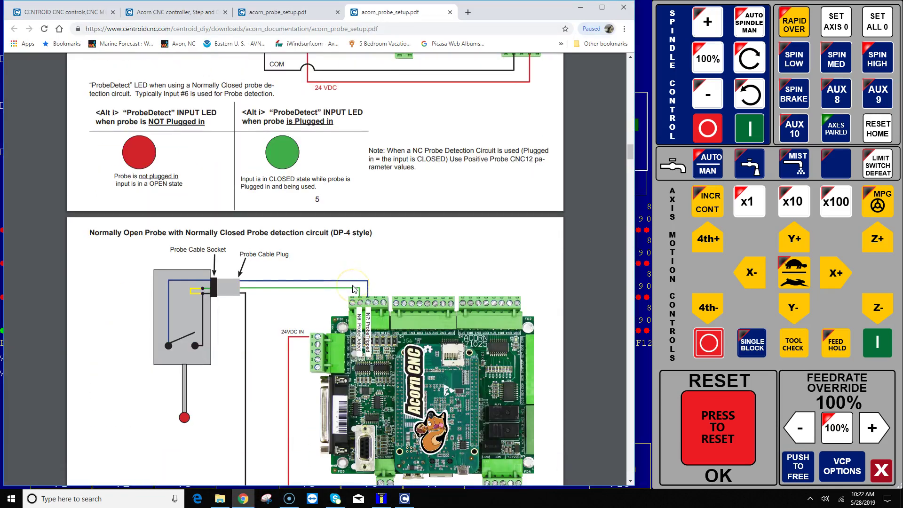
scroll(354, 289, down, 8)
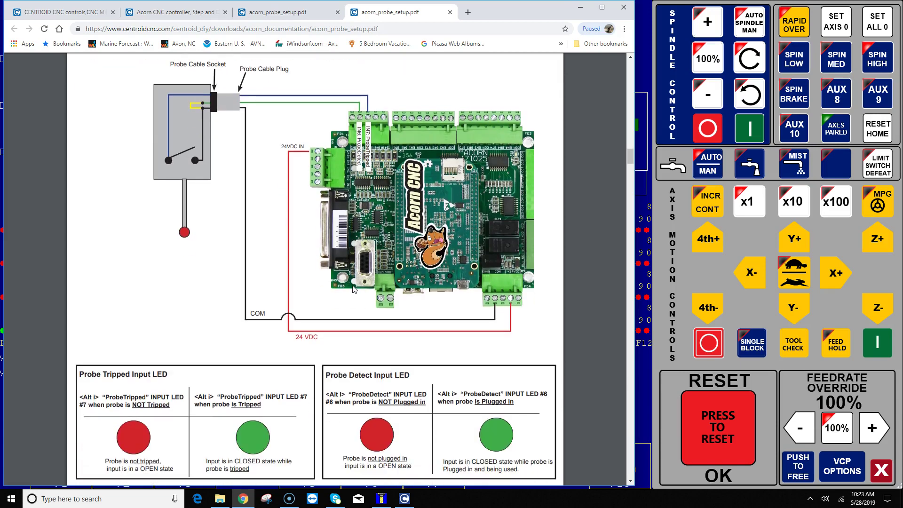
scroll(354, 287, down, 7)
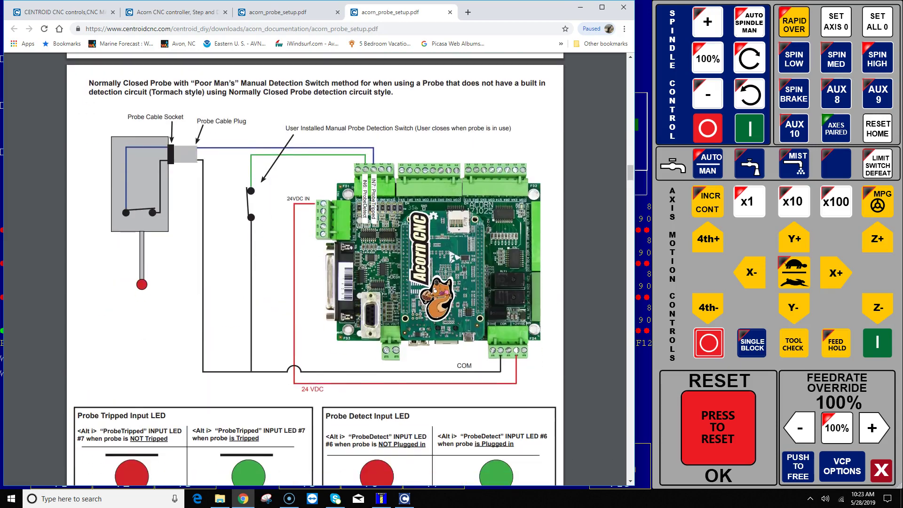